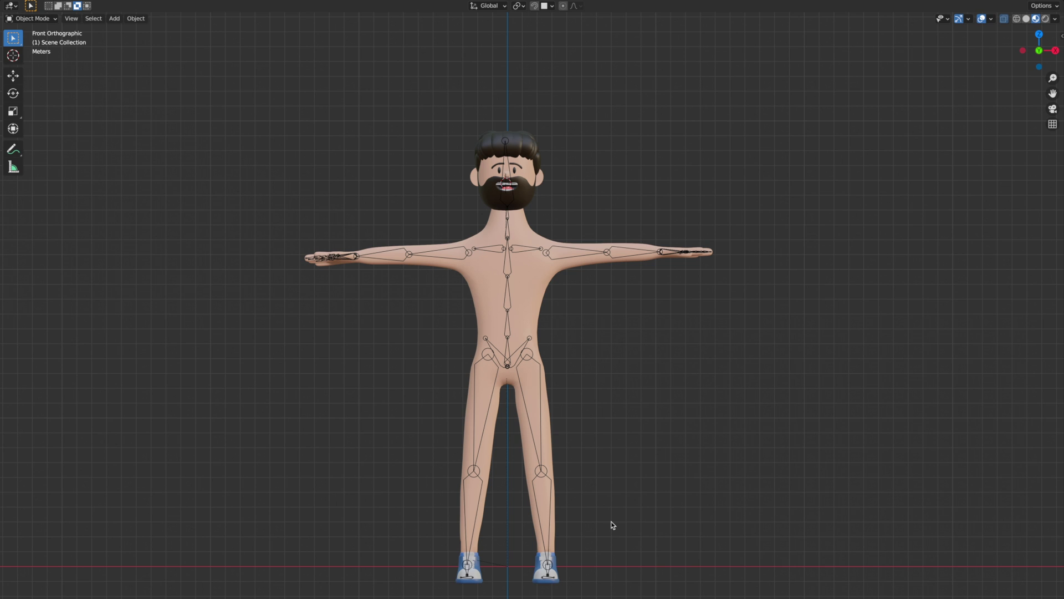
Parent all character meshes to the metarig via Armature Deform With Automatic Weights
{"action": "key", "text": "a"}
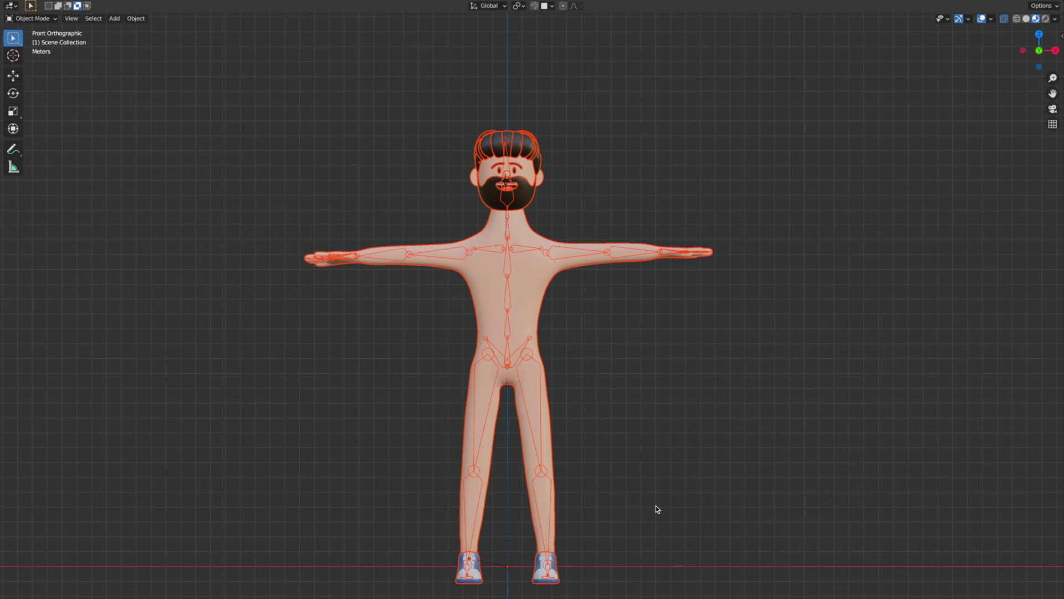
{"action": "left_click", "coordinate": [576, 256], "text": "shift"}
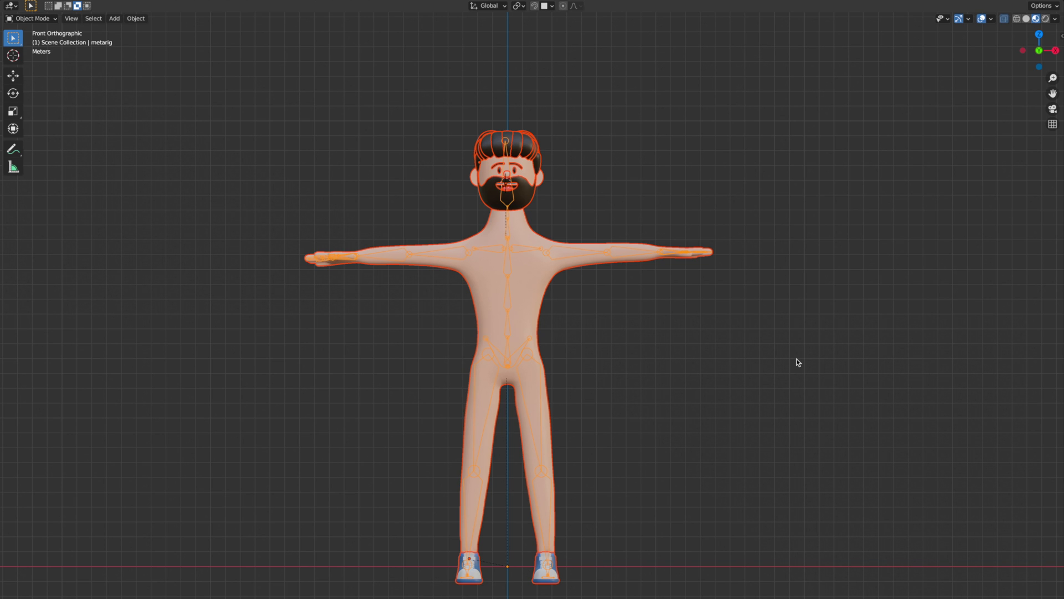
{"action": "key", "text": "super+p"}
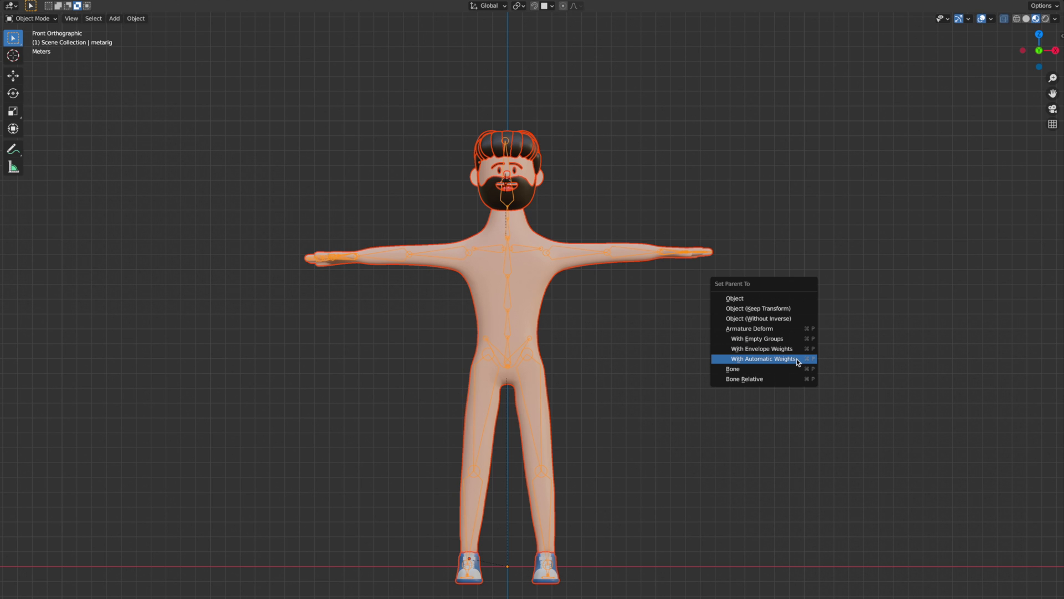
{"action": "left_click", "coordinate": [798, 361]}
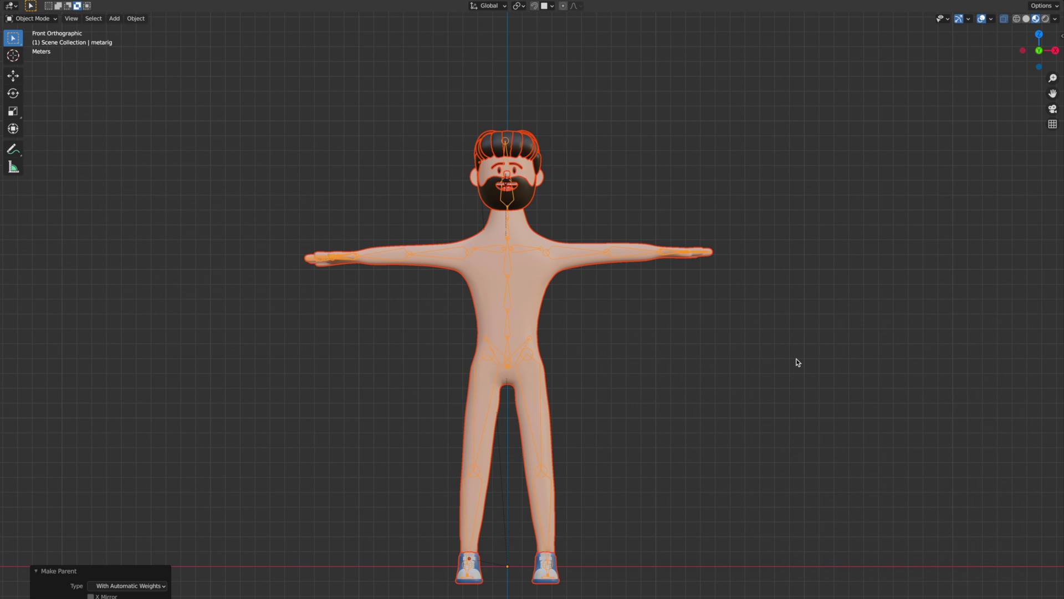
Select the metarig and switch it into Pose Mode
{"action": "left_click", "coordinate": [508, 241]}
{"action": "left_click", "coordinate": [508, 241]}
{"action": "left_click", "coordinate": [32, 19]}
{"action": "left_click", "coordinate": [27, 52]}
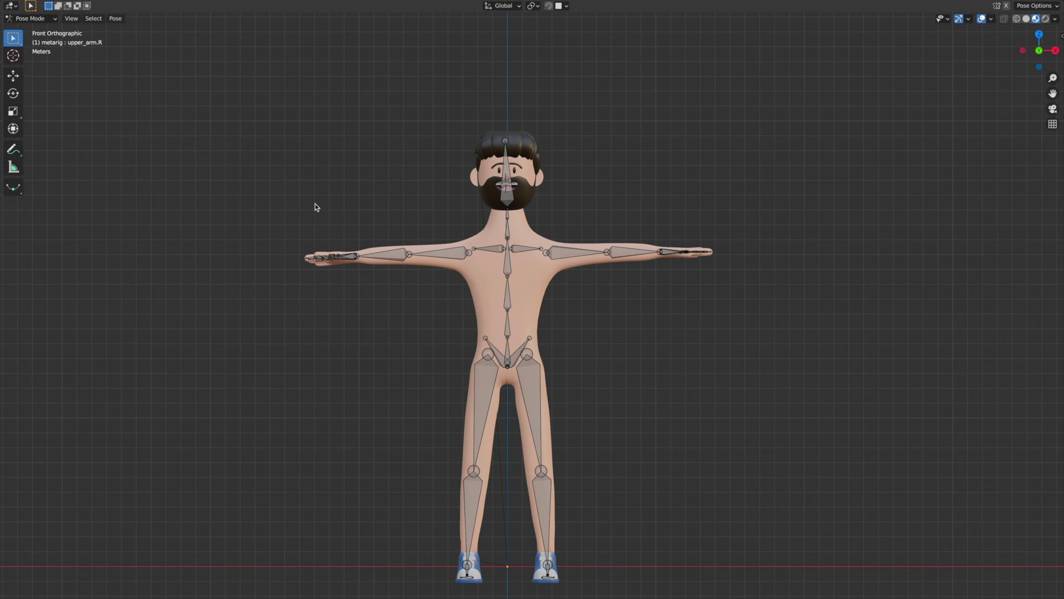
Select the head bone spine.006 and tilt it 34.6° about the global X axis
{"action": "middle_click_drag", "start_coordinate": [516, 204], "coordinate": [536, 235]}
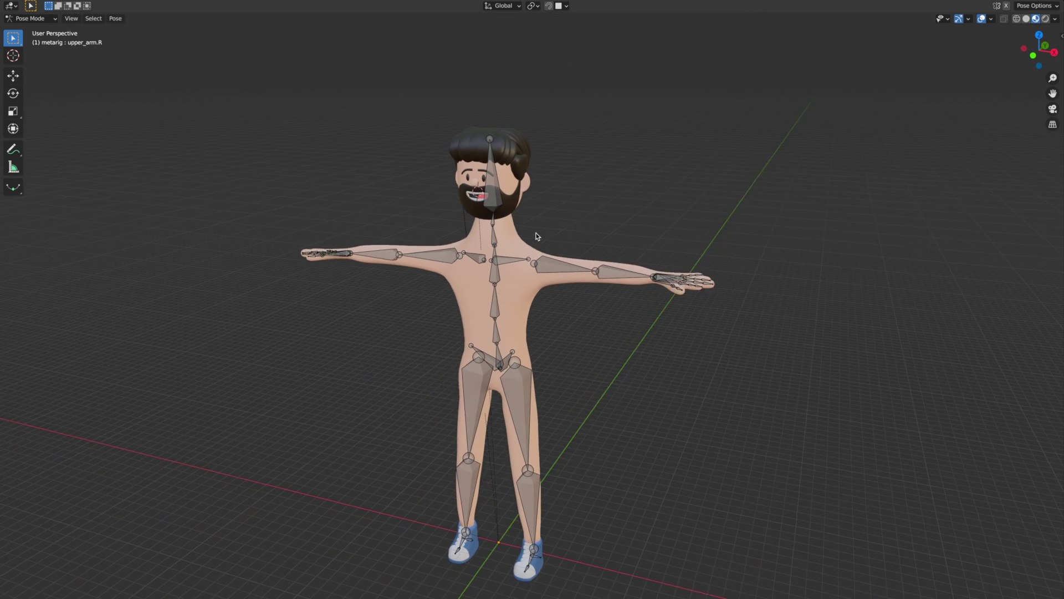
{"action": "scroll", "coordinate": [537, 234], "scroll_direction": "up", "scroll_amount": 2}
{"action": "middle_click_drag", "start_coordinate": [561, 182], "coordinate": [559, 243]}
{"action": "left_click", "coordinate": [516, 234]}
{"action": "key", "text": "r"}
{"action": "key", "text": "x"}
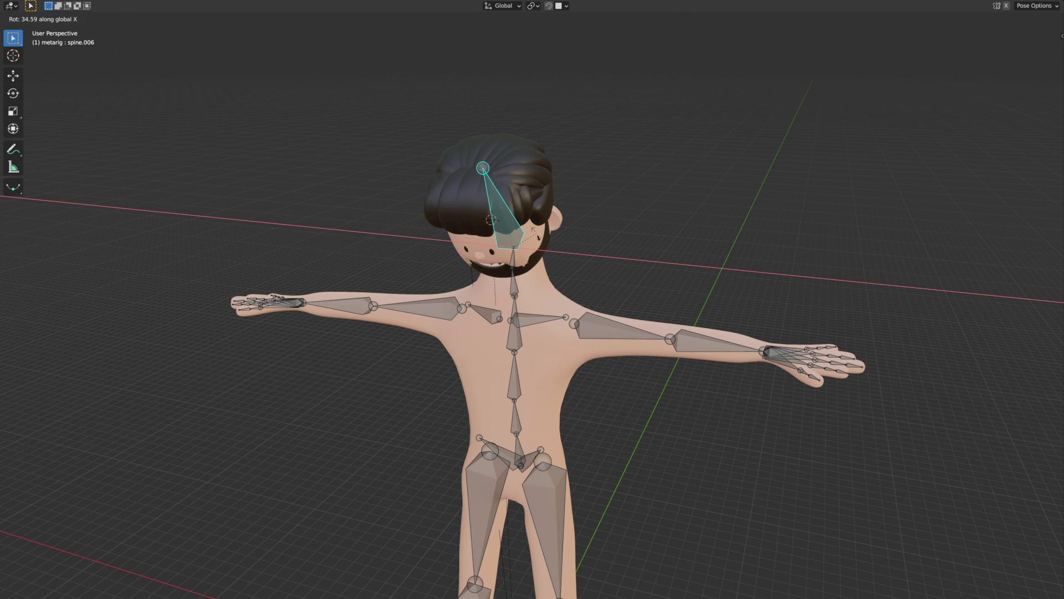
{"action": "left_click", "coordinate": [585, 247]}
Check the tilted head from the front, then reset its rotation to upright with Alt+R
{"action": "scroll", "coordinate": [585, 247], "scroll_direction": "up", "scroll_amount": 5}
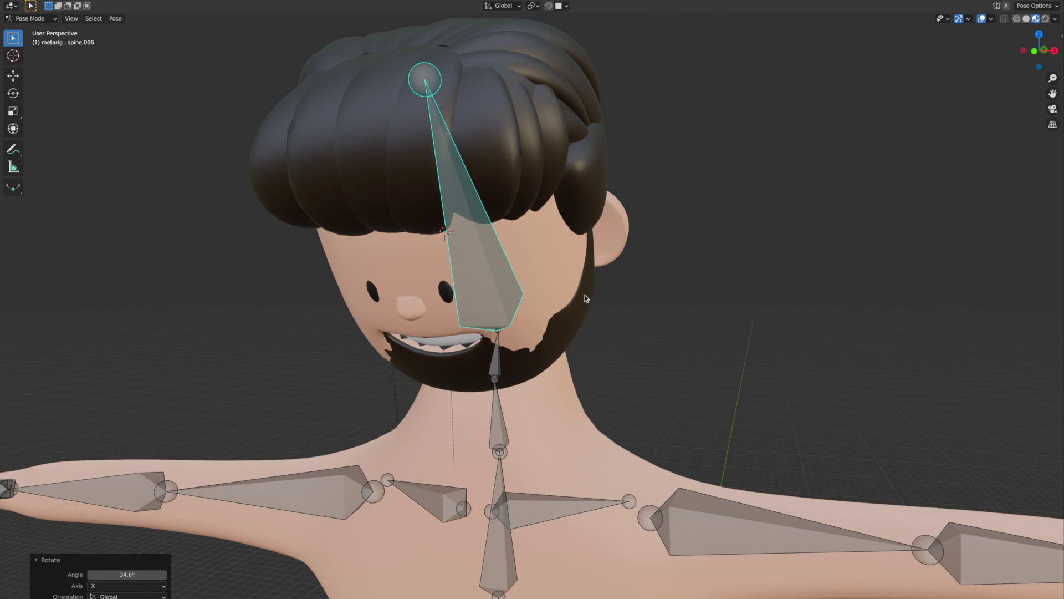
{"action": "scroll", "coordinate": [585, 295], "scroll_direction": "down", "scroll_amount": 3}
{"action": "middle_click_drag", "start_coordinate": [584, 295], "coordinate": [588, 303]}
{"action": "scroll", "coordinate": [588, 303], "scroll_direction": "up", "scroll_amount": 4}
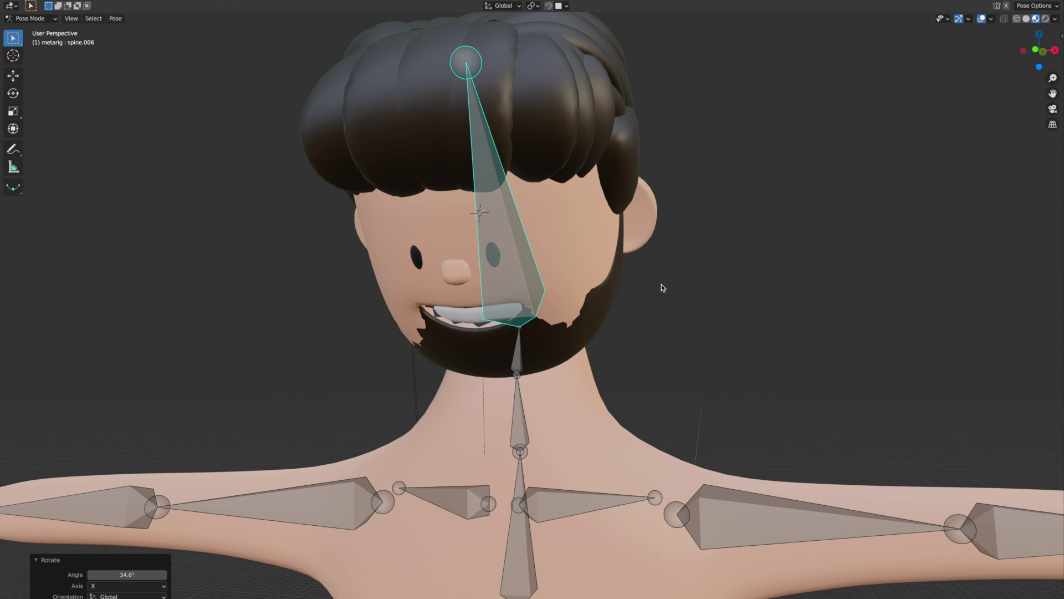
{"action": "scroll", "coordinate": [703, 295], "scroll_direction": "down", "scroll_amount": 4}
{"action": "key", "text": "alt+r"}
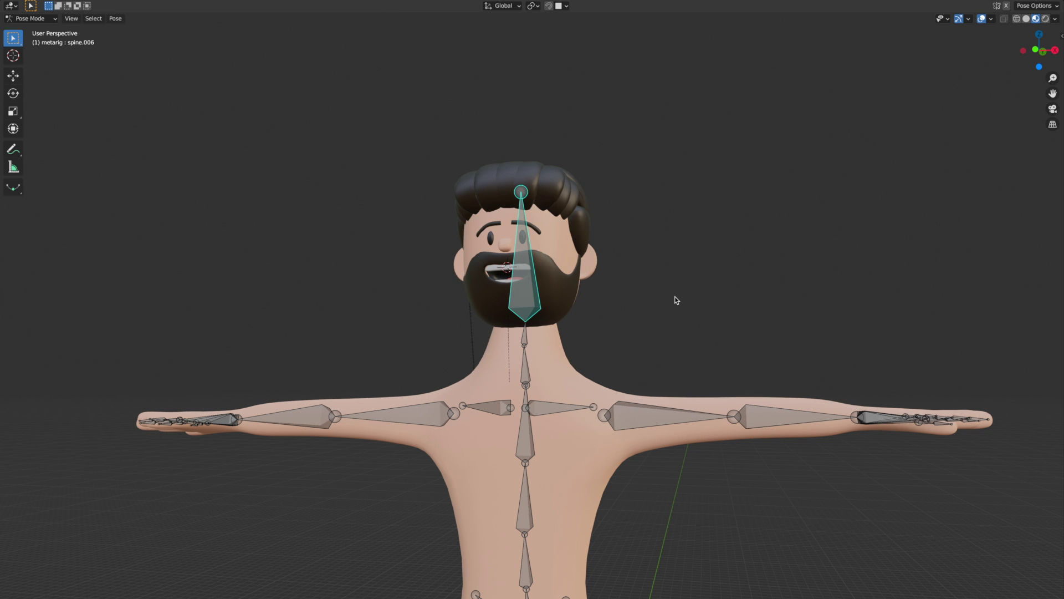
Turn the head bone -56.6° about the global Z axis and view it from the side
{"action": "key", "text": "r"}
{"action": "key", "text": "x"}
{"action": "key", "text": "z"}
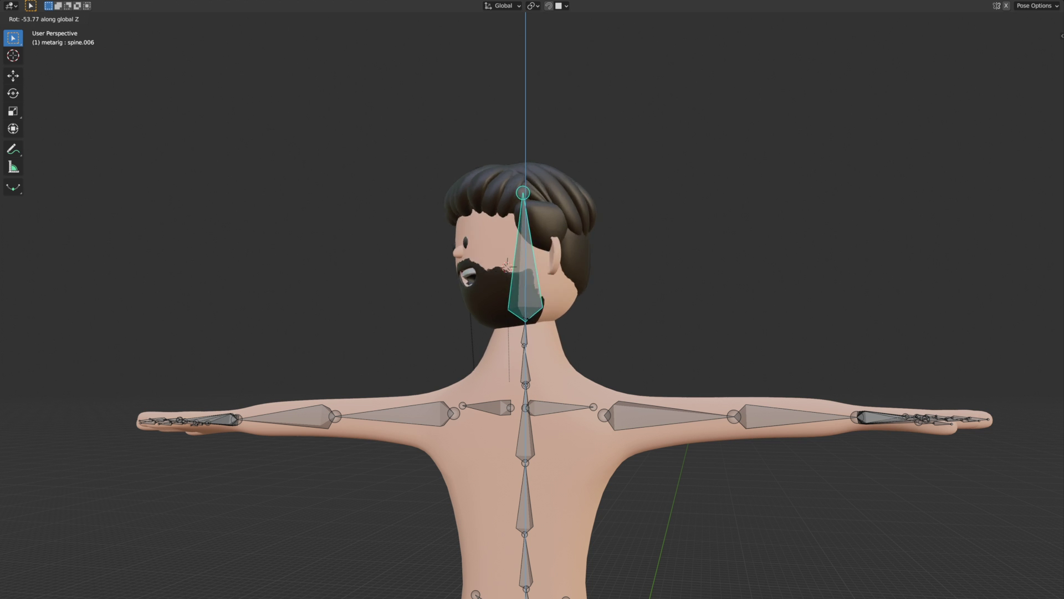
{"action": "left_click", "coordinate": [571, 310]}
{"action": "scroll", "coordinate": [586, 326], "scroll_direction": "up", "scroll_amount": 3}
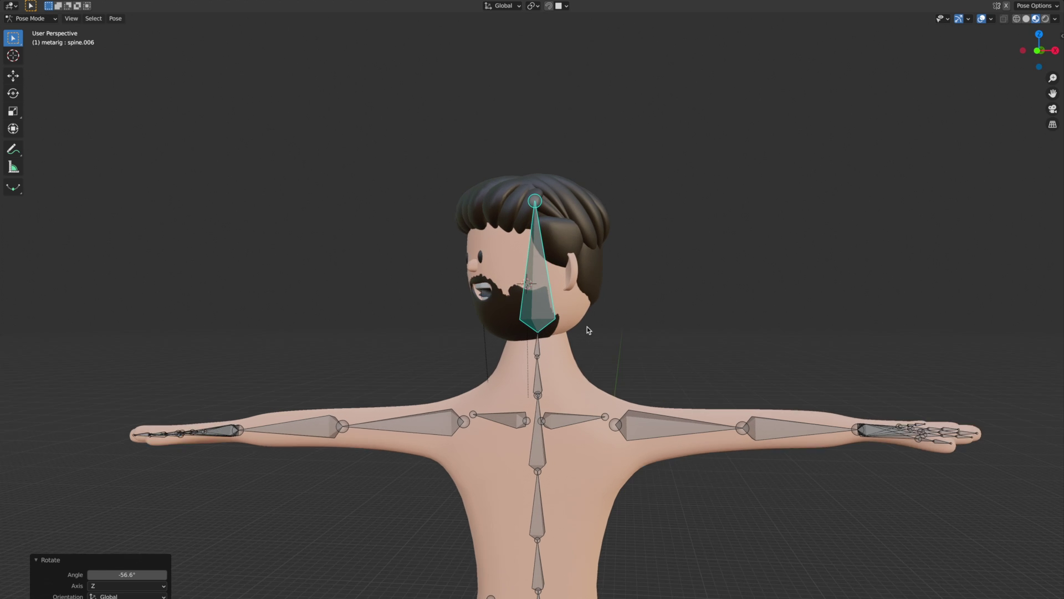
{"action": "middle_click_drag", "start_coordinate": [594, 342], "coordinate": [612, 293], "text": "shift"}
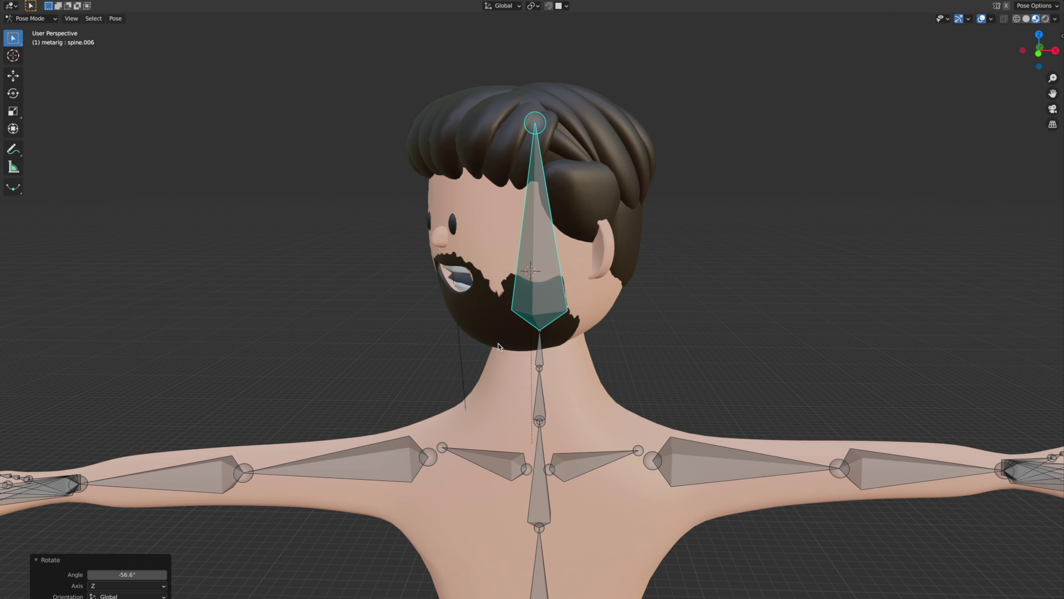
{"action": "middle_click_drag", "start_coordinate": [471, 310], "coordinate": [501, 312]}
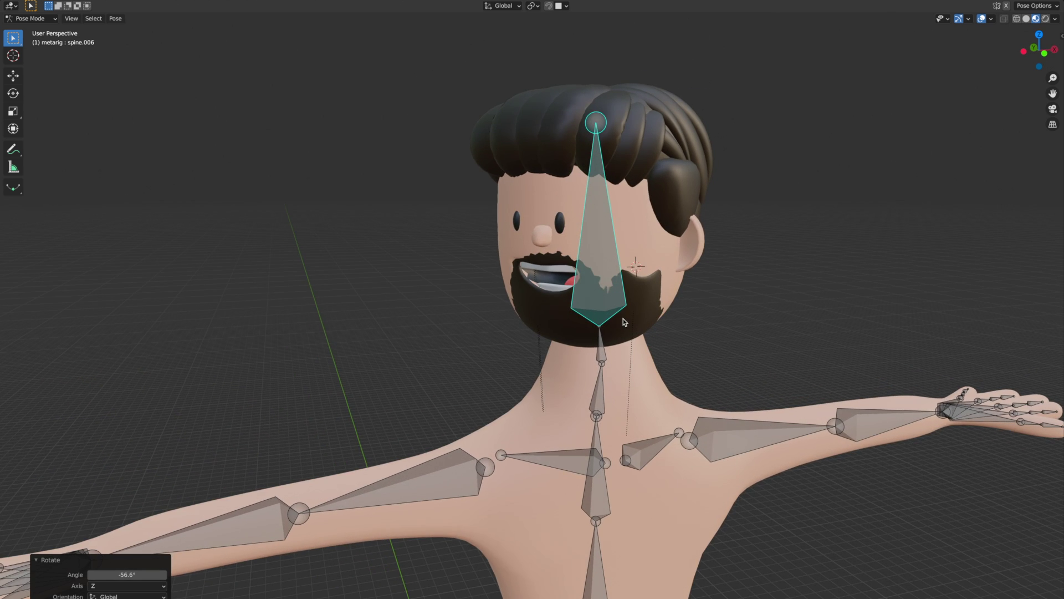
Undo the Z rotation and deselect the head bone
{"action": "key", "text": "ctrl+z"}
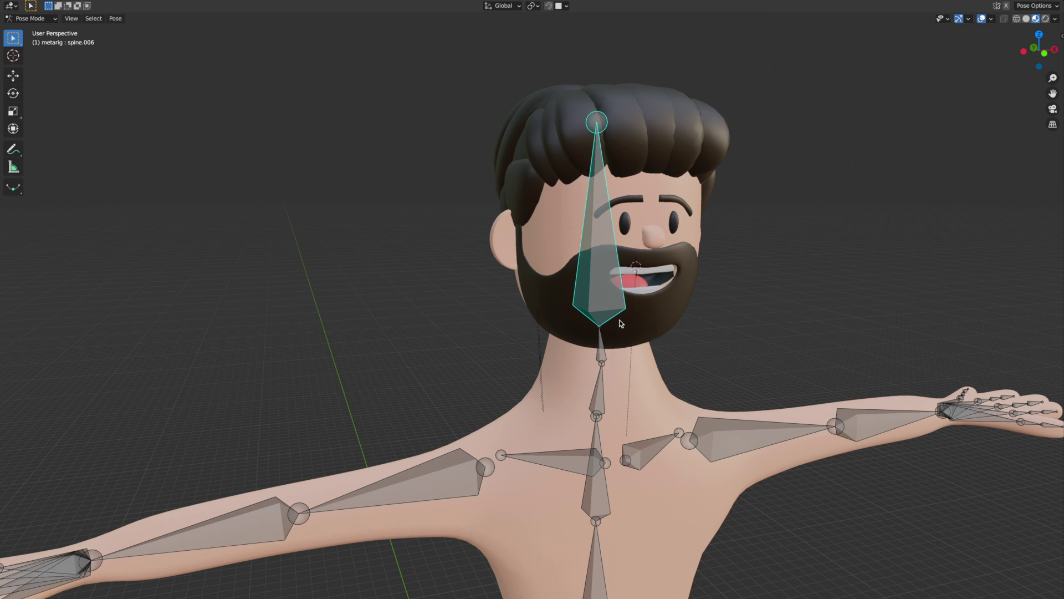
{"action": "scroll", "coordinate": [621, 323], "scroll_direction": "down", "scroll_amount": 4}
{"action": "middle_click_drag", "start_coordinate": [527, 352], "coordinate": [481, 275]}
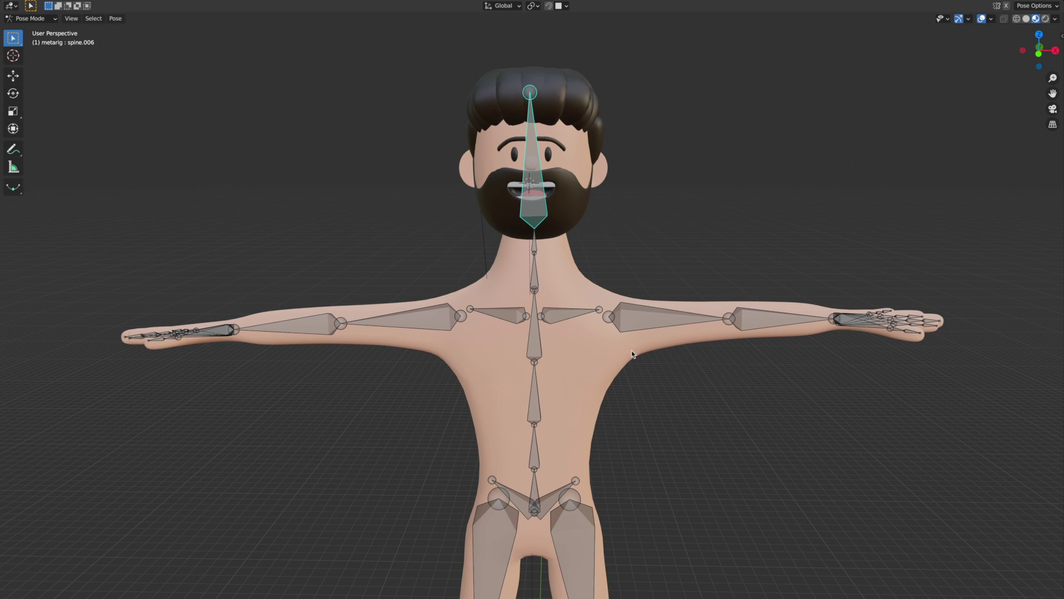
{"action": "left_click", "coordinate": [561, 216]}
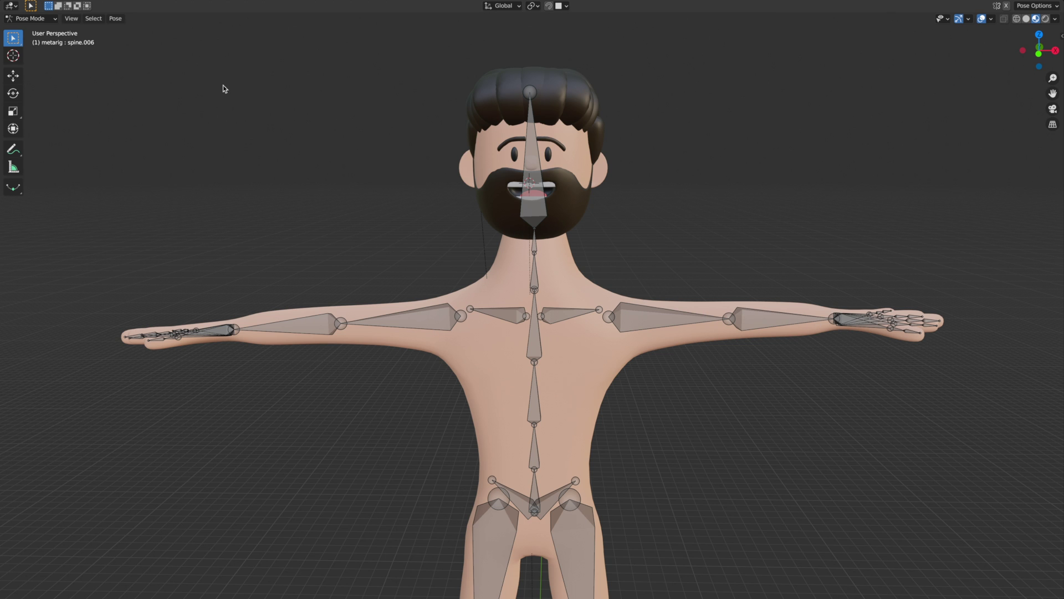
Return the rig to Object Mode and make the beard active with the rig still selected
{"action": "left_click", "coordinate": [48, 18]}
{"action": "left_click", "coordinate": [49, 29]}
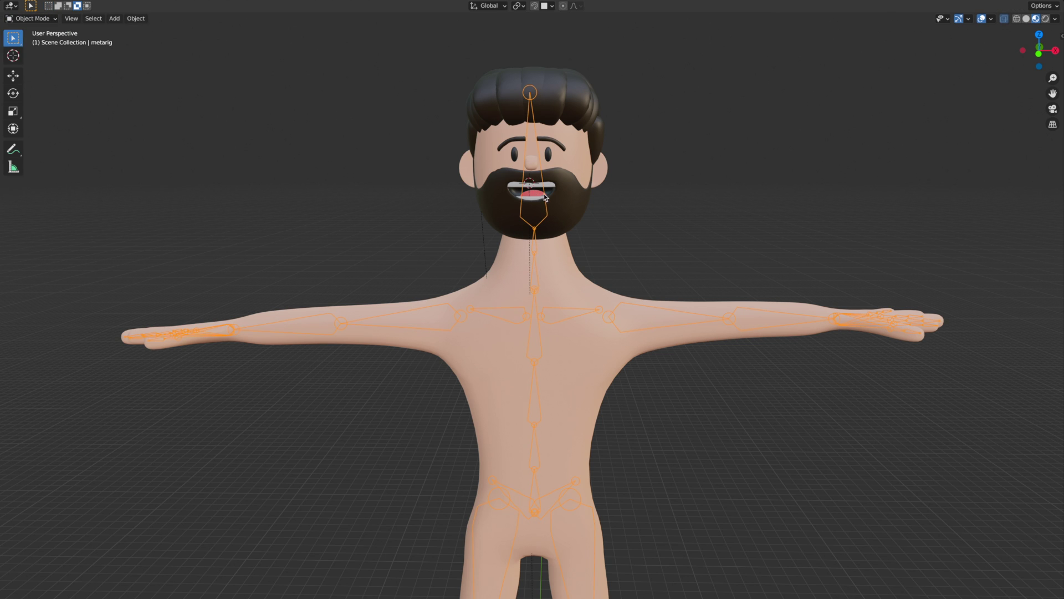
{"action": "left_click", "coordinate": [574, 217], "text": "shift"}
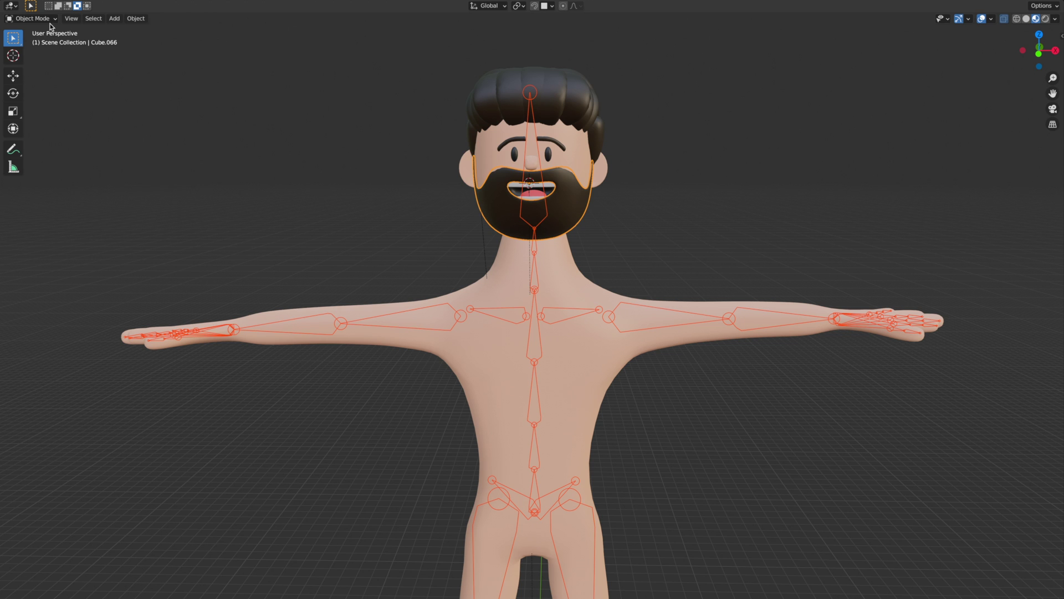
{"action": "left_click", "coordinate": [112, 55]}
{"action": "key", "text": "ctrl+z"}
Switch the beard to Weight Paint mode and show the head bone's weights on it
{"action": "left_click", "coordinate": [56, 19]}
{"action": "left_click", "coordinate": [34, 71]}
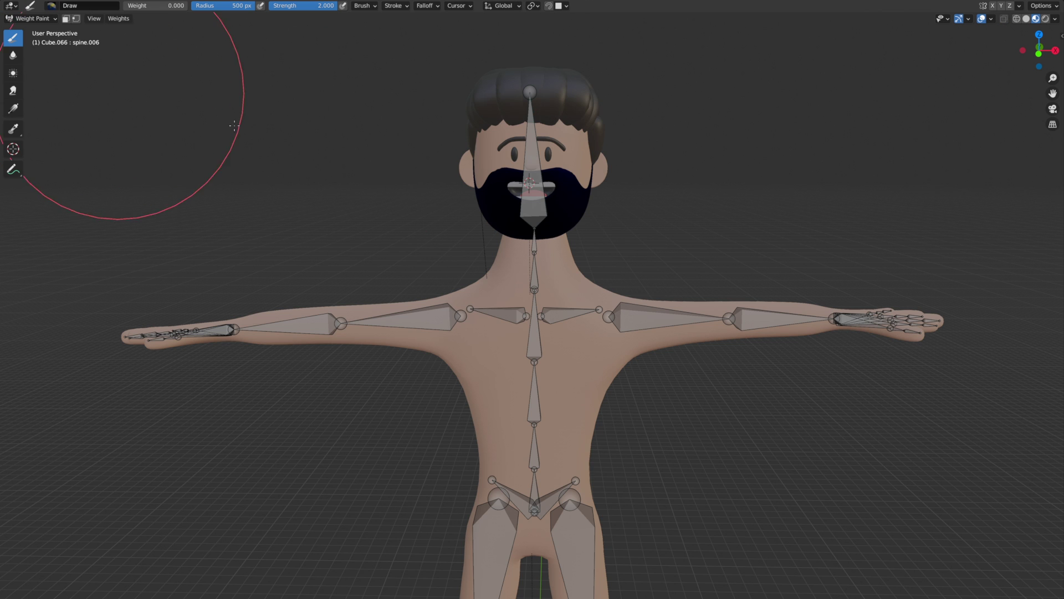
{"action": "left_click", "coordinate": [542, 216], "text": "ctrl"}
{"action": "scroll", "coordinate": [751, 249], "scroll_direction": "up", "scroll_amount": 3}
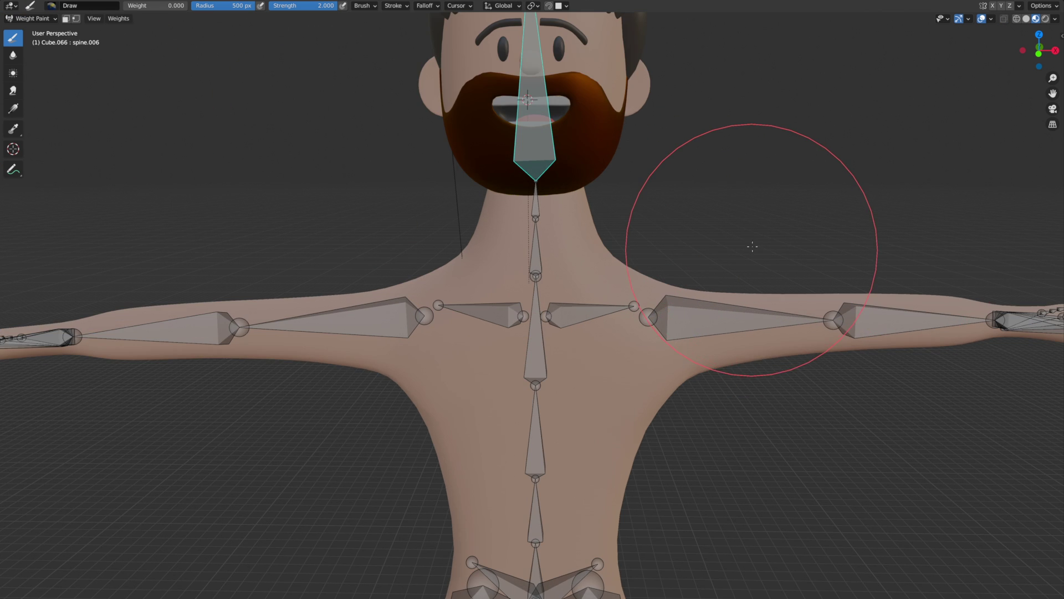
{"action": "mouse_move", "coordinate": [746, 214]}
{"action": "middle_mouse_down"}
{"action": "mouse_move", "coordinate": [719, 349]}
{"action": "mouse_move", "coordinate": [728, 327]}
{"action": "mouse_move", "coordinate": [749, 329]}
{"action": "middle_mouse_up"}
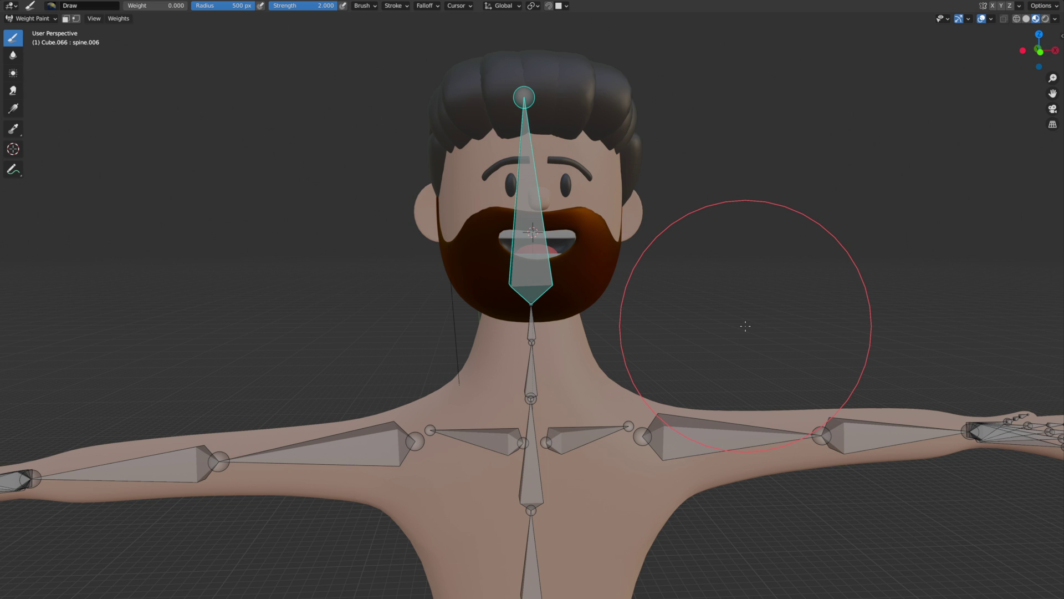
Check the beard's weights for the upper_arm.R, forearm.R and spine.005 bones
{"action": "mouse_move", "coordinate": [577, 277]}
{"action": "middle_mouse_down"}
{"action": "mouse_move", "coordinate": [565, 282]}
{"action": "mouse_move", "coordinate": [571, 274]}
{"action": "middle_mouse_up"}
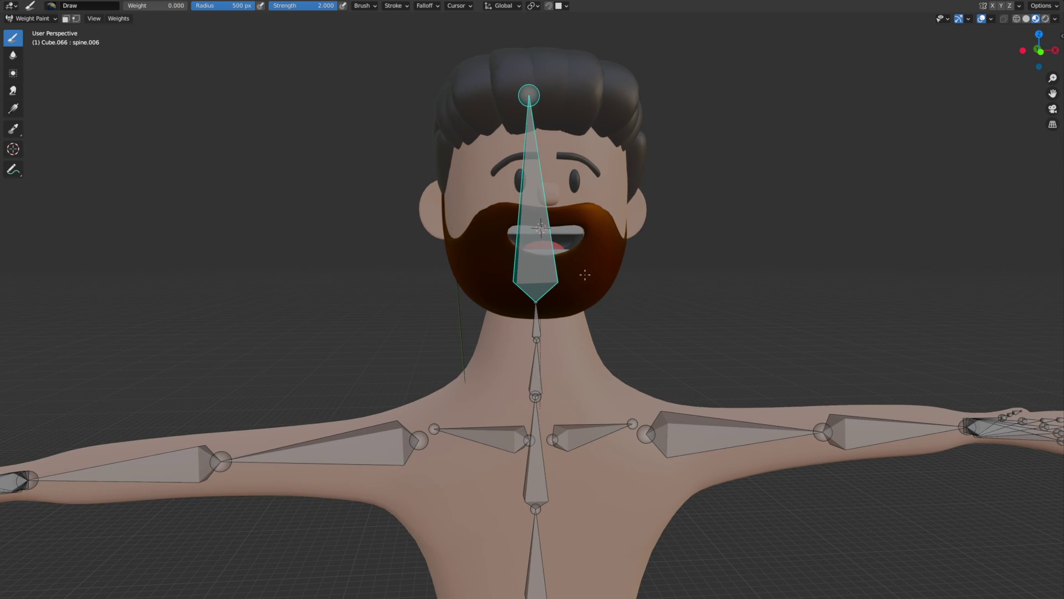
{"action": "left_click", "coordinate": [390, 449], "text": "ctrl"}
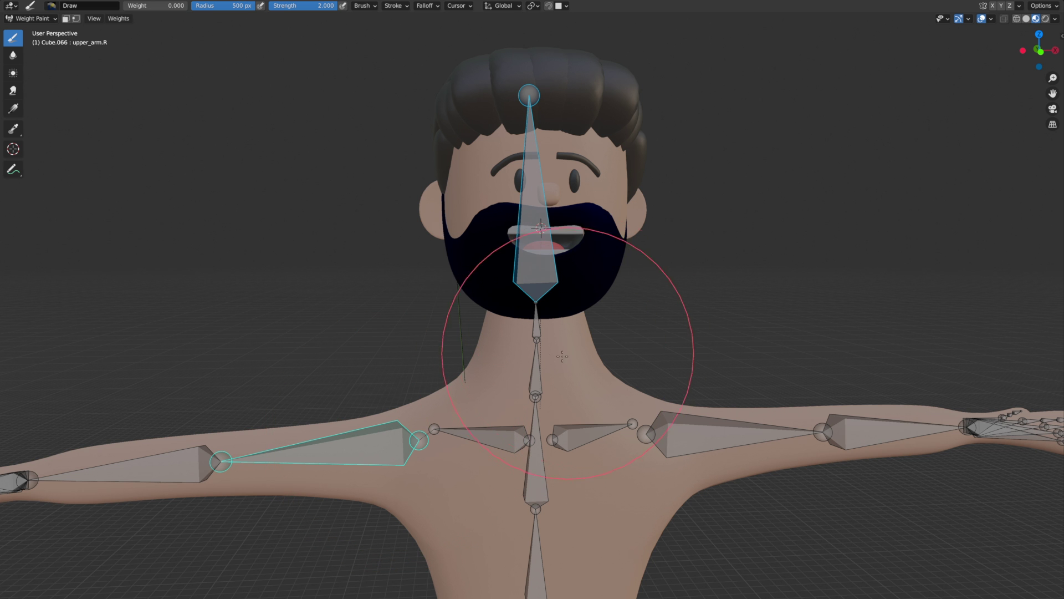
{"action": "mouse_move", "coordinate": [461, 344]}
{"action": "middle_mouse_down"}
{"action": "mouse_move", "coordinate": [565, 346]}
{"action": "mouse_move", "coordinate": [256, 447]}
{"action": "middle_mouse_up"}
{"action": "left_click", "coordinate": [257, 444], "text": "ctrl"}
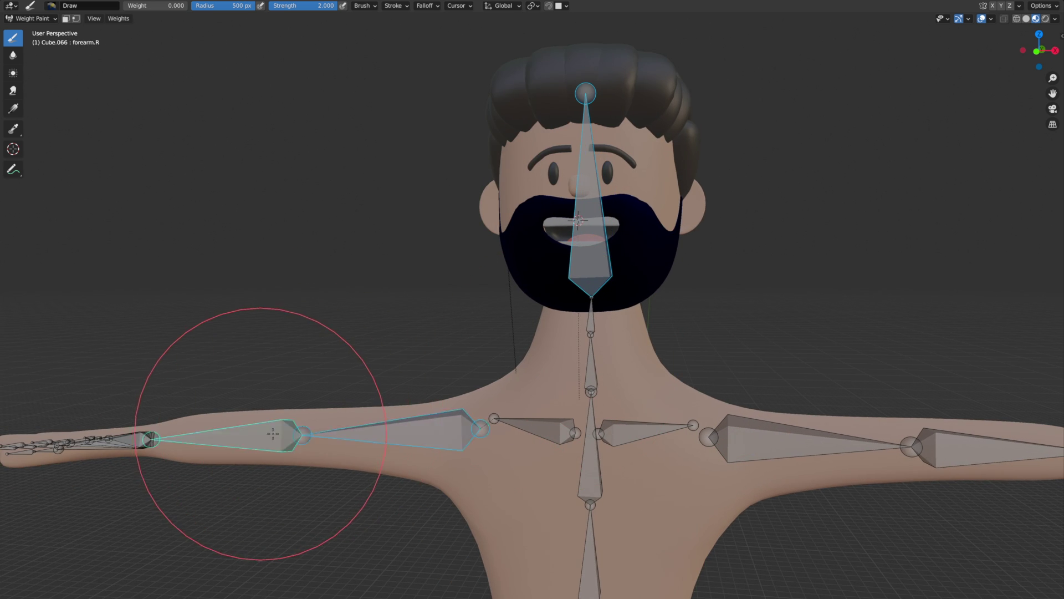
{"action": "left_click", "coordinate": [590, 326], "text": "ctrl"}
{"action": "middle_click_drag", "start_coordinate": [590, 326], "coordinate": [575, 348], "text": "shift"}
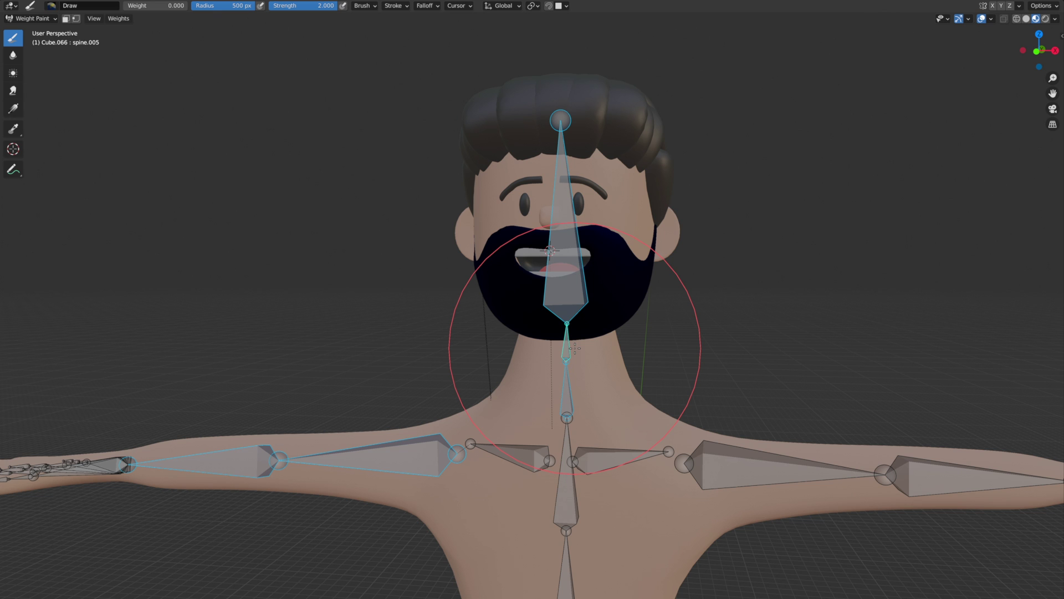
Reselect spine.006 and paint zero weight onto the lower beard
{"action": "left_click", "coordinate": [564, 284], "text": "ctrl"}
{"action": "left_click_drag", "start_coordinate": [630, 285], "coordinate": [577, 272]}
{"action": "left_click", "coordinate": [185, 5]}
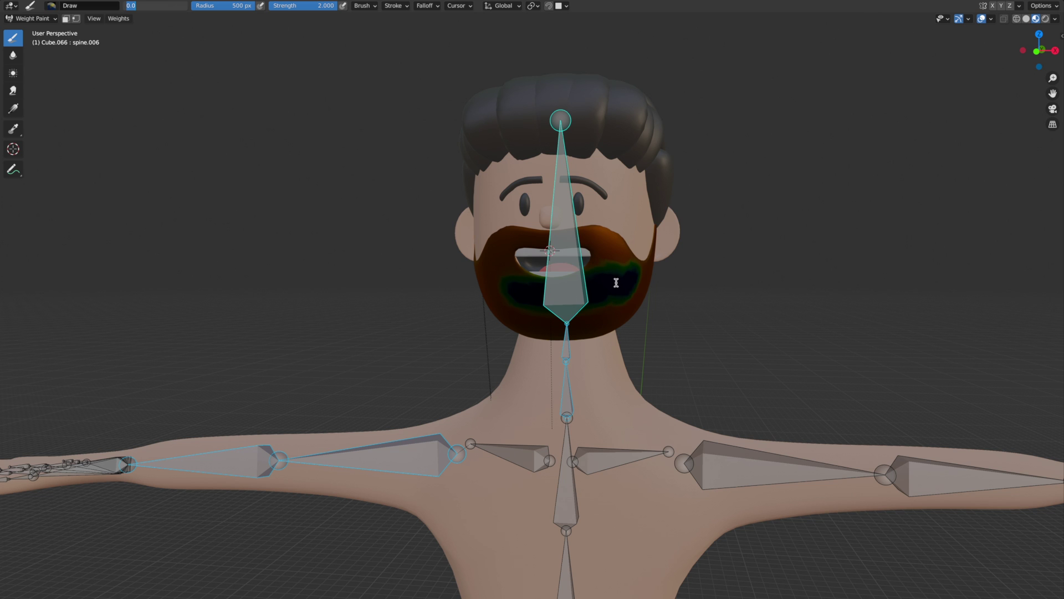
Set the brush weight to 1.000 and paint the beard with full spine.006 weight
{"action": "type", "text": "1"}
{"action": "key", "text": "Return"}
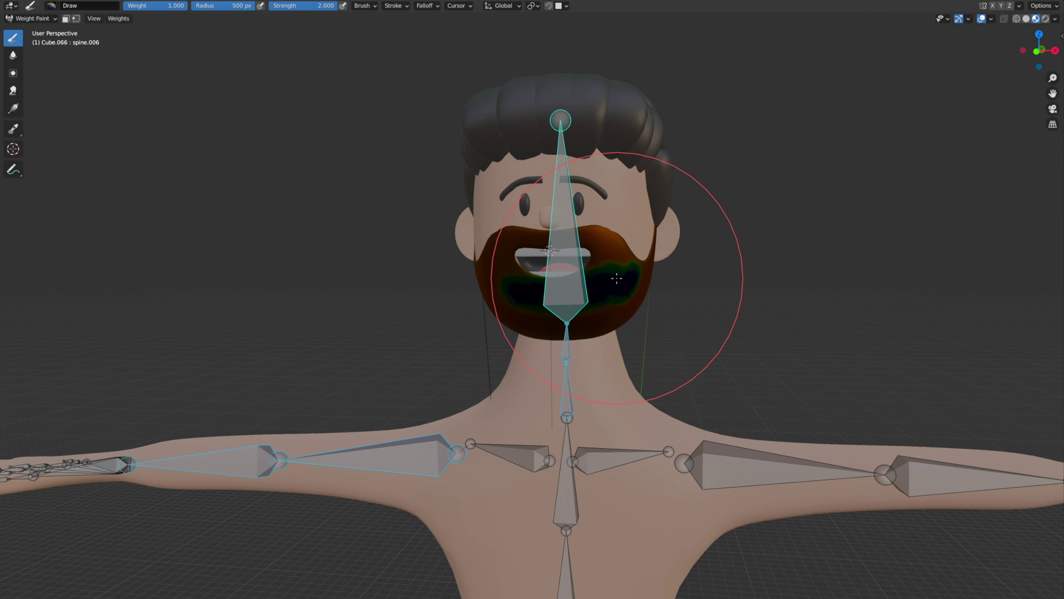
{"action": "mouse_move", "coordinate": [617, 278]}
{"action": "left_mouse_down"}
{"action": "mouse_move", "coordinate": [544, 253]}
{"action": "mouse_move", "coordinate": [573, 225]}
{"action": "mouse_move", "coordinate": [550, 227]}
{"action": "mouse_move", "coordinate": [536, 207]}
{"action": "mouse_move", "coordinate": [520, 237]}
{"action": "mouse_move", "coordinate": [553, 315]}
{"action": "mouse_move", "coordinate": [631, 311]}
{"action": "mouse_move", "coordinate": [642, 252]}
{"action": "mouse_move", "coordinate": [594, 253]}
{"action": "mouse_move", "coordinate": [631, 240]}
{"action": "mouse_move", "coordinate": [636, 283]}
{"action": "mouse_move", "coordinate": [658, 234]}
{"action": "left_mouse_up"}
{"action": "mouse_move", "coordinate": [658, 235]}
{"action": "middle_mouse_down"}
{"action": "mouse_move", "coordinate": [508, 321]}
{"action": "mouse_move", "coordinate": [493, 283]}
{"action": "mouse_move", "coordinate": [510, 238]}
{"action": "middle_mouse_up"}
{"action": "middle_click_drag", "start_coordinate": [463, 188], "coordinate": [632, 258]}
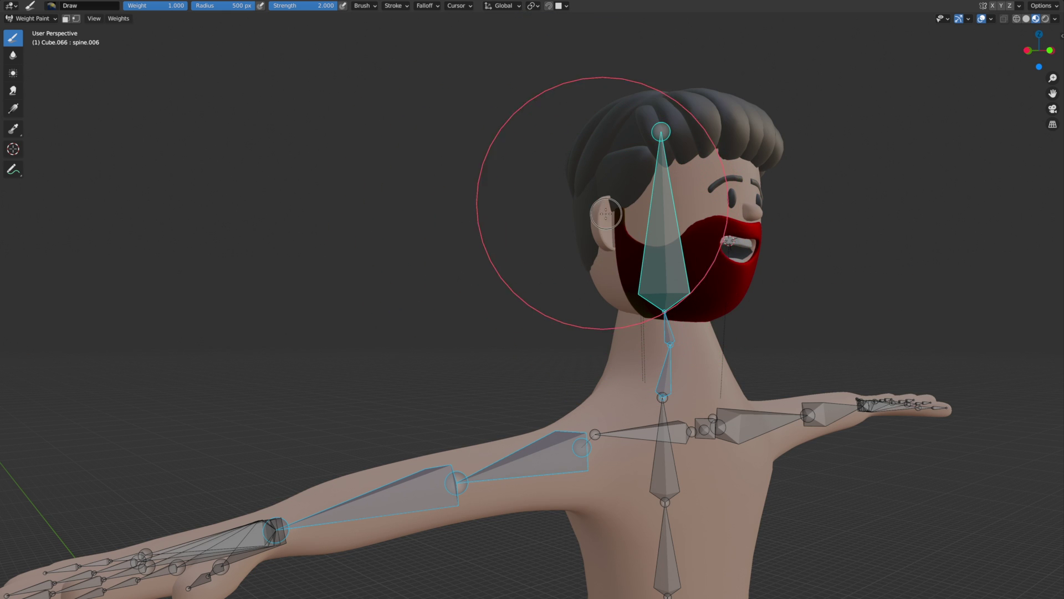
{"action": "scroll", "coordinate": [593, 238], "scroll_direction": "up", "scroll_amount": 4}
Orbit around the face, jaw and sides to check the beard's red coverage
{"action": "middle_click_drag", "start_coordinate": [680, 257], "coordinate": [543, 190]}
{"action": "middle_click_drag", "start_coordinate": [643, 318], "coordinate": [460, 279]}
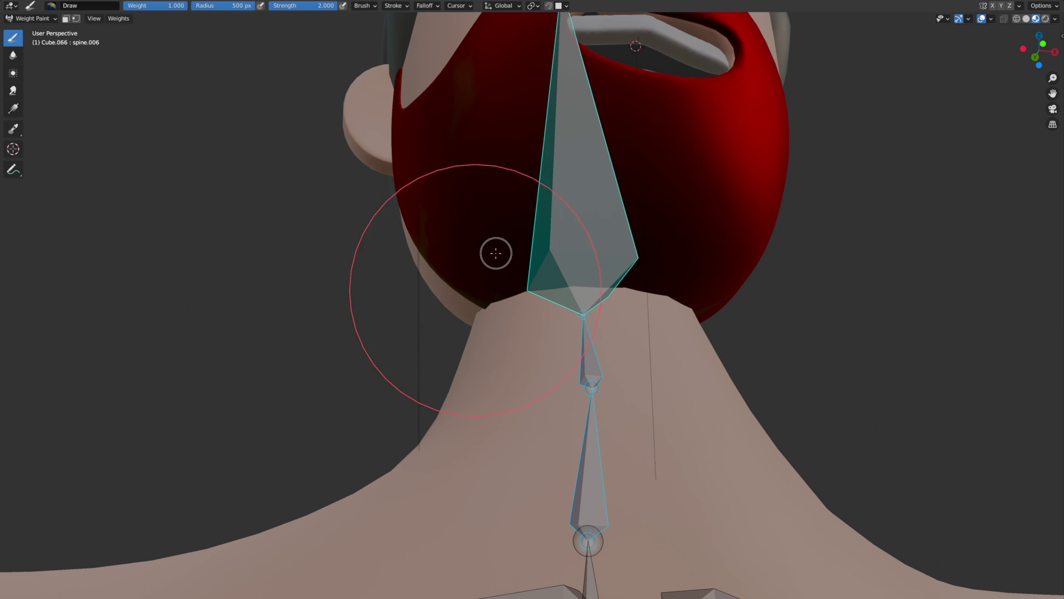
{"action": "middle_click_drag", "start_coordinate": [706, 264], "coordinate": [577, 299]}
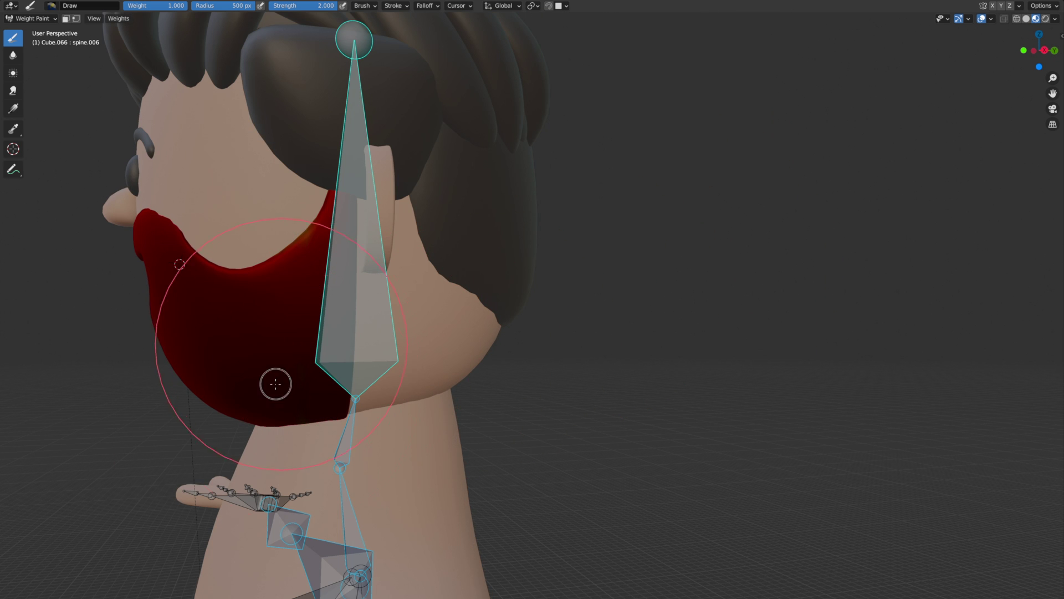
{"action": "middle_click_drag", "start_coordinate": [311, 275], "coordinate": [488, 321]}
{"action": "mouse_move", "coordinate": [392, 330]}
{"action": "middle_mouse_down"}
{"action": "mouse_move", "coordinate": [552, 341]}
{"action": "mouse_move", "coordinate": [451, 344]}
{"action": "mouse_move", "coordinate": [488, 225]}
{"action": "middle_mouse_up"}
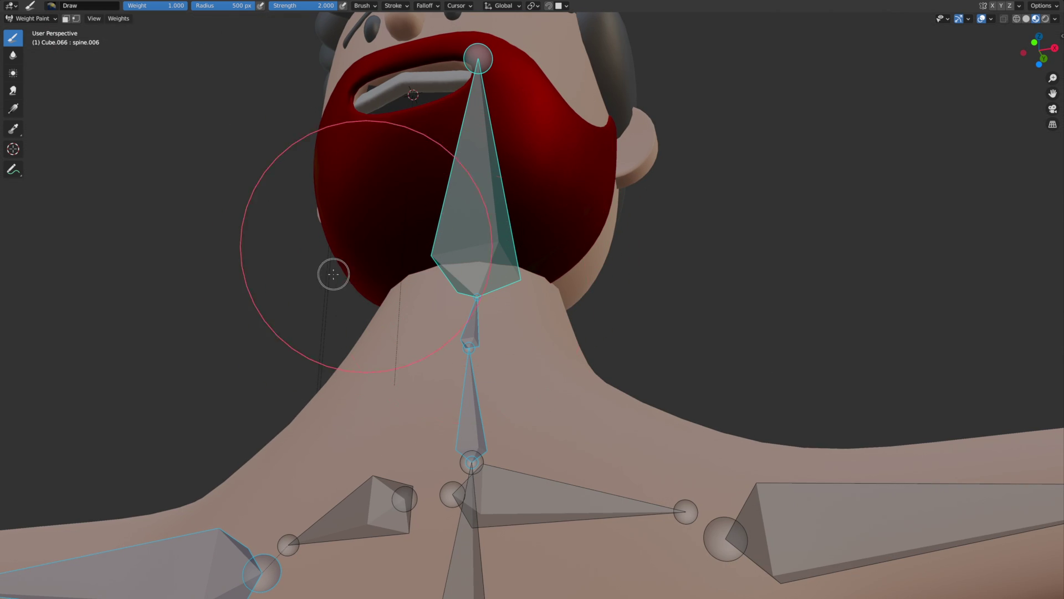
{"action": "middle_click_drag", "start_coordinate": [405, 273], "coordinate": [415, 352]}
{"action": "middle_click_drag", "start_coordinate": [393, 428], "coordinate": [404, 323], "text": "shift"}
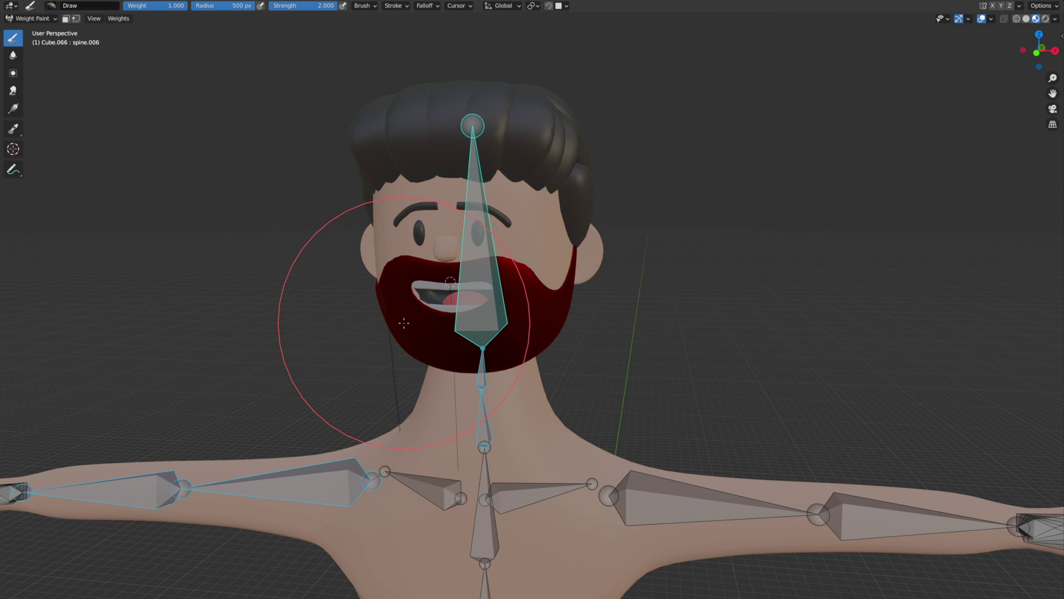
Check the viewport overlay options, then orbit to the model's left side
{"action": "left_click", "coordinate": [992, 20]}
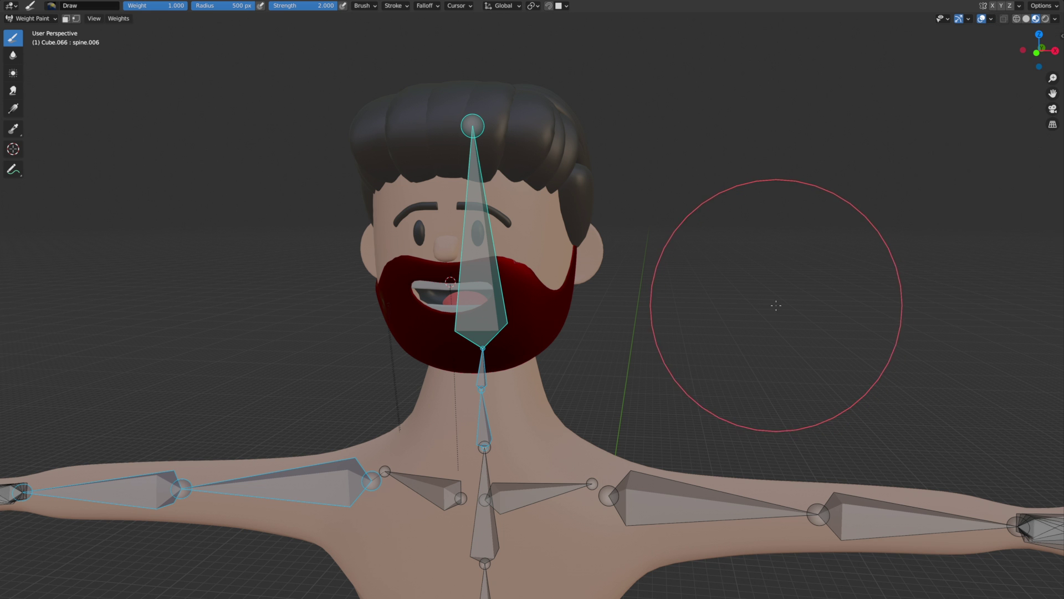
{"action": "middle_click_drag", "start_coordinate": [702, 273], "coordinate": [732, 261]}
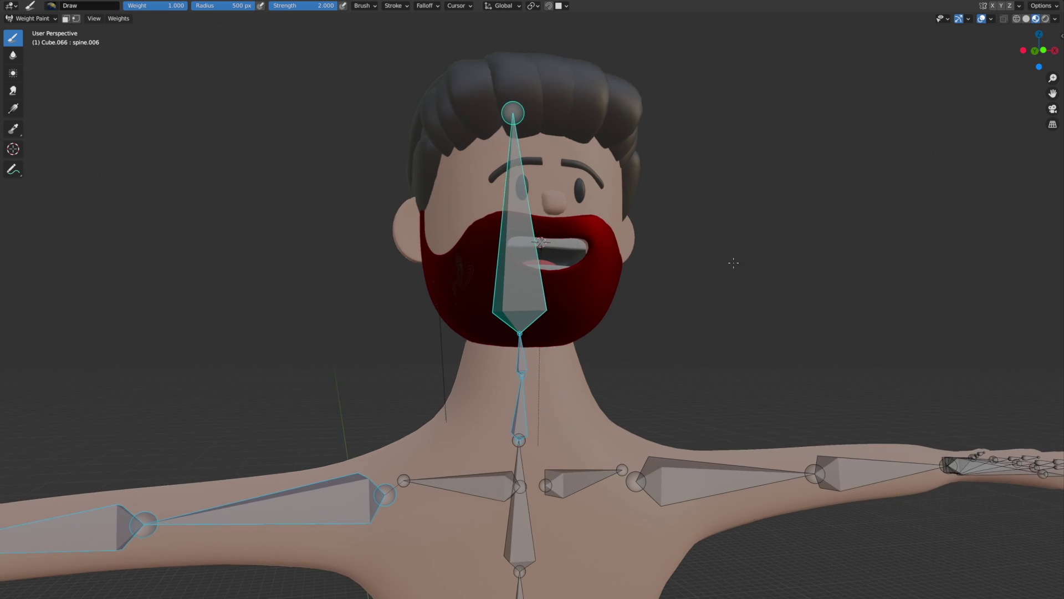
{"action": "scroll", "coordinate": [732, 261], "scroll_direction": "up", "scroll_amount": 8}
{"action": "middle_click_drag", "start_coordinate": [530, 260], "coordinate": [637, 325]}
{"action": "scroll", "coordinate": [663, 328], "scroll_direction": "up", "scroll_amount": 2}
{"action": "scroll", "coordinate": [663, 328], "scroll_direction": "down", "scroll_amount": 5}
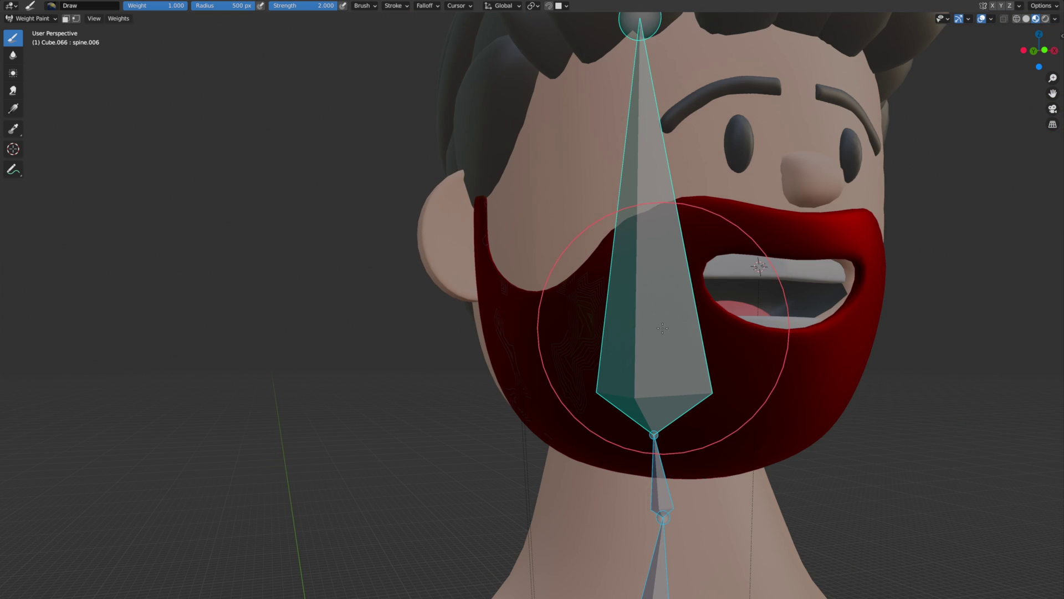
{"action": "scroll", "coordinate": [582, 301], "scroll_direction": "up", "scroll_amount": 2}
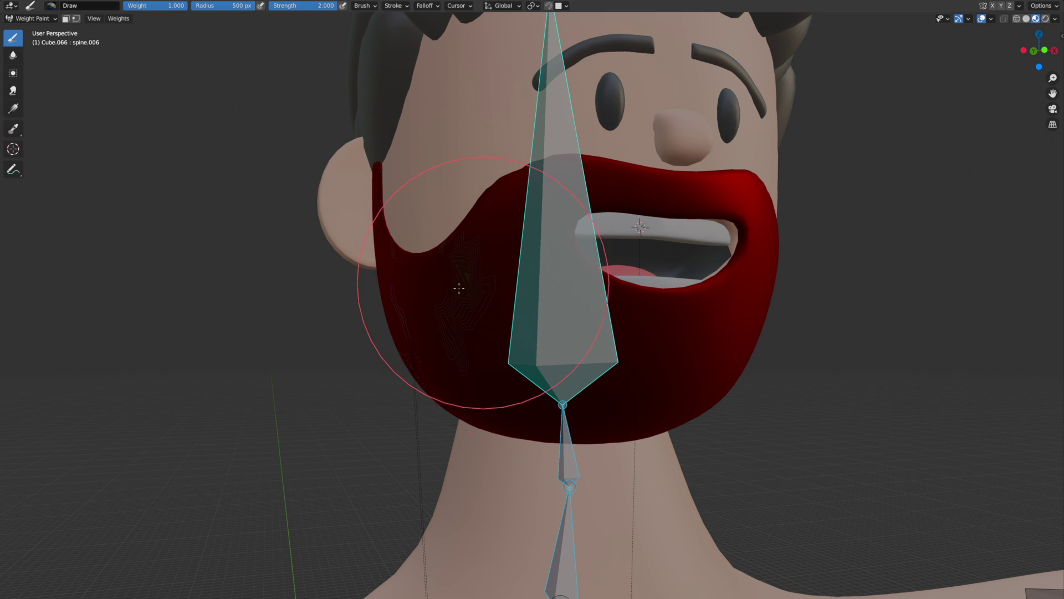
Paint over weak spots on the beard's left side and inspect the chin and neck from below
{"action": "mouse_move", "coordinate": [471, 285]}
{"action": "left_mouse_down"}
{"action": "mouse_move", "coordinate": [445, 334]}
{"action": "mouse_move", "coordinate": [452, 261]}
{"action": "mouse_move", "coordinate": [480, 255]}
{"action": "mouse_move", "coordinate": [452, 344]}
{"action": "mouse_move", "coordinate": [434, 362]}
{"action": "mouse_move", "coordinate": [387, 277]}
{"action": "left_mouse_up"}
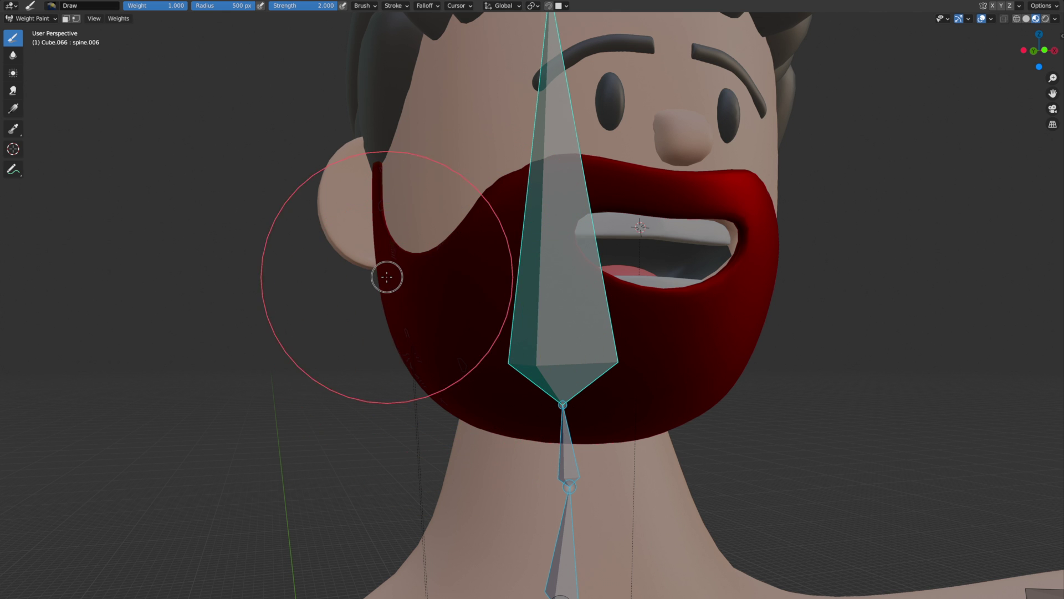
{"action": "middle_click_drag", "start_coordinate": [409, 352], "coordinate": [452, 311]}
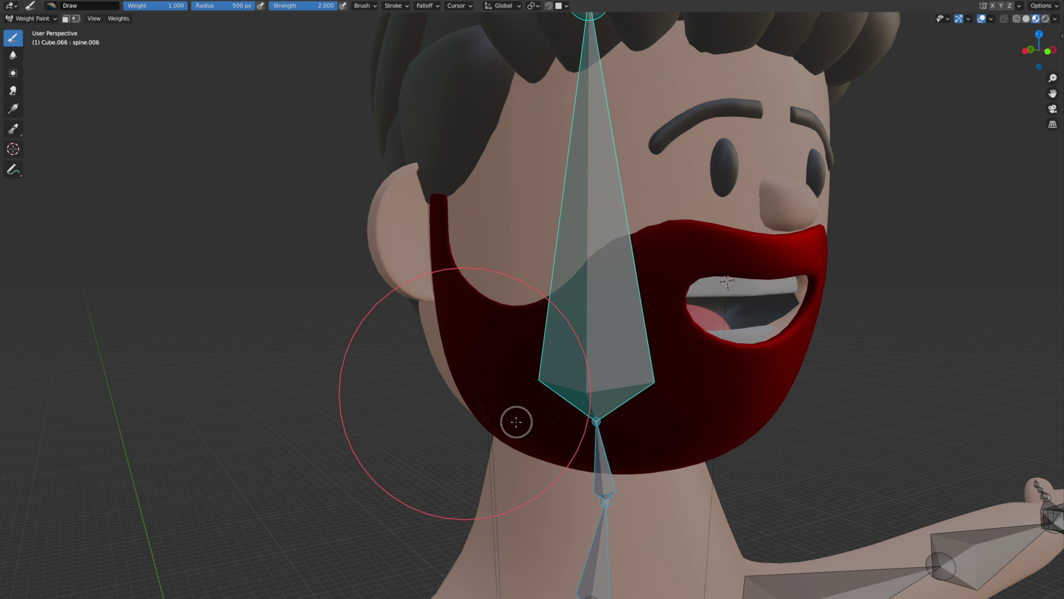
{"action": "mouse_move", "coordinate": [654, 434]}
{"action": "middle_mouse_down"}
{"action": "mouse_move", "coordinate": [582, 404]}
{"action": "mouse_move", "coordinate": [584, 392]}
{"action": "mouse_move", "coordinate": [447, 309]}
{"action": "middle_mouse_up"}
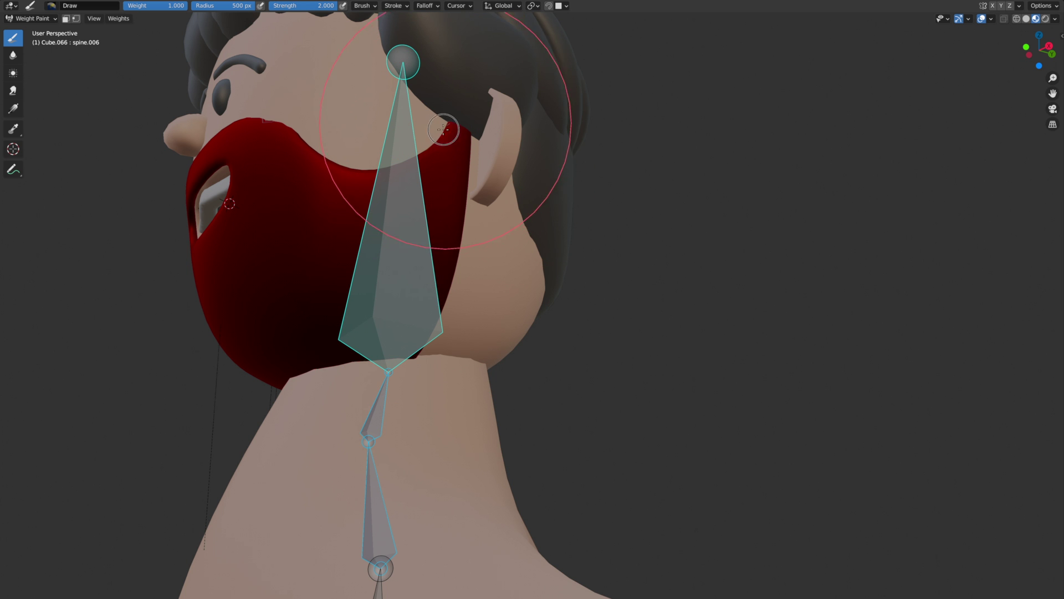
{"action": "middle_click_drag", "start_coordinate": [427, 306], "coordinate": [606, 257]}
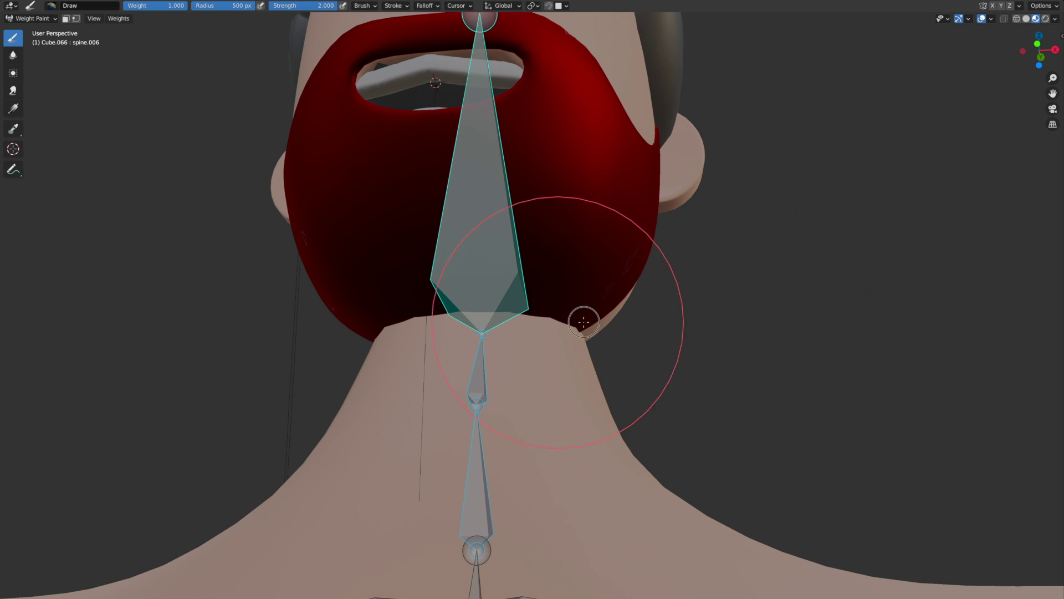
{"action": "middle_click_drag", "start_coordinate": [478, 279], "coordinate": [544, 273]}
{"action": "middle_click_drag", "start_coordinate": [537, 316], "coordinate": [463, 306]}
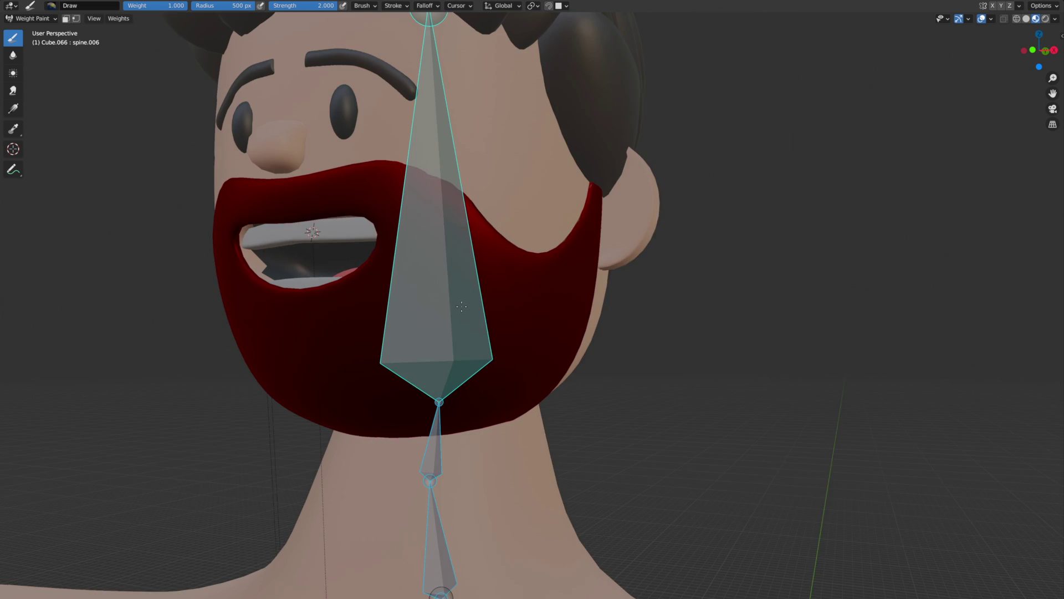
{"action": "scroll", "coordinate": [434, 372], "scroll_direction": "down", "scroll_amount": 3}
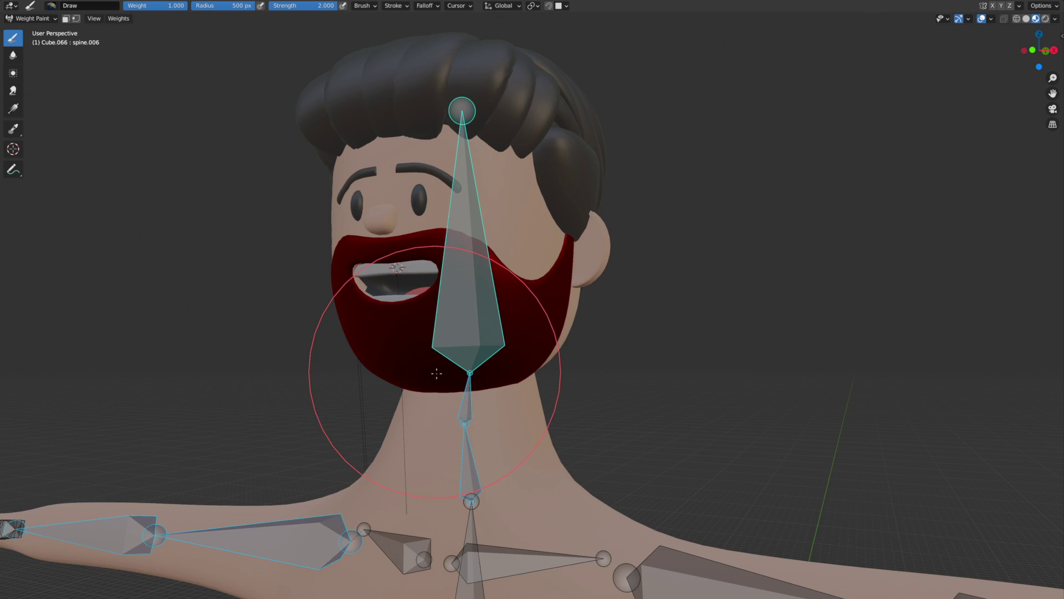
{"action": "scroll", "coordinate": [434, 372], "scroll_direction": "down", "scroll_amount": 2}
{"action": "middle_click_drag", "start_coordinate": [483, 382], "coordinate": [548, 388]}
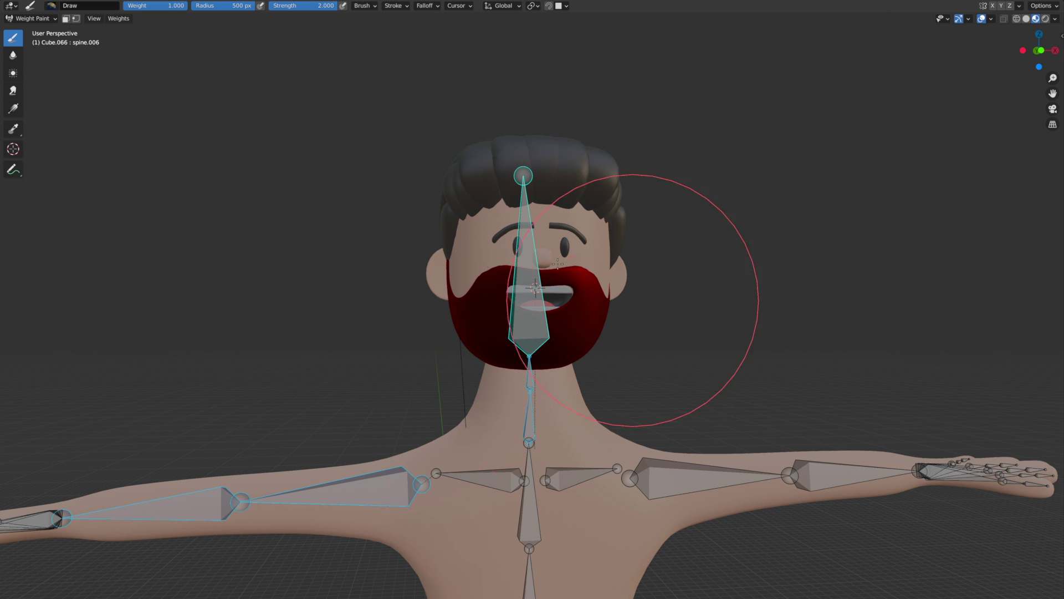
{"action": "middle_click_drag", "start_coordinate": [523, 273], "coordinate": [595, 334]}
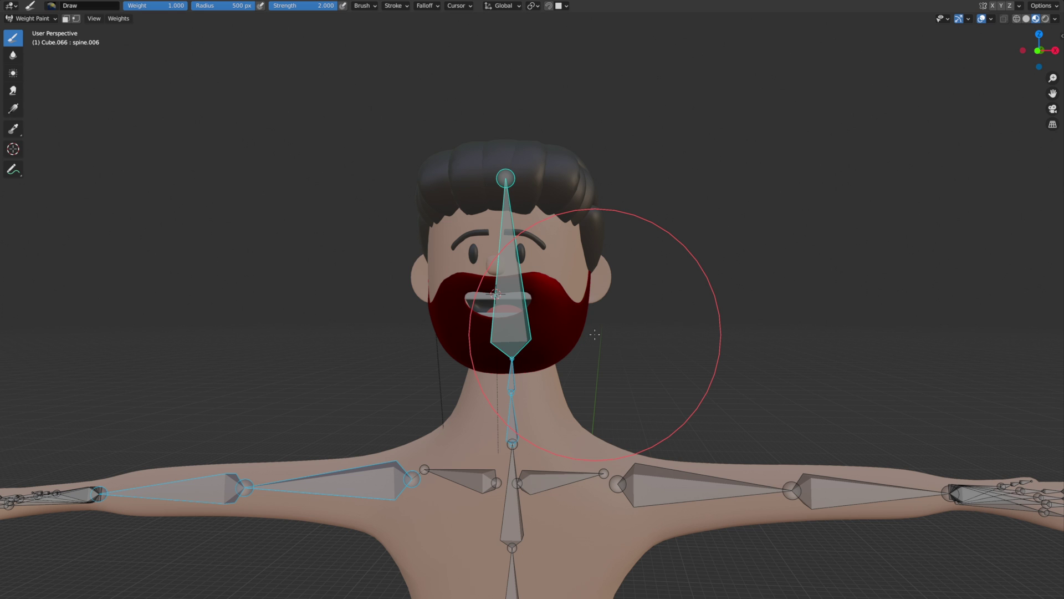
Display the beard's spine.005 weights, orbit around the head, and open the Viewport Overlays
{"action": "left_click", "coordinate": [511, 383], "text": "ctrl"}
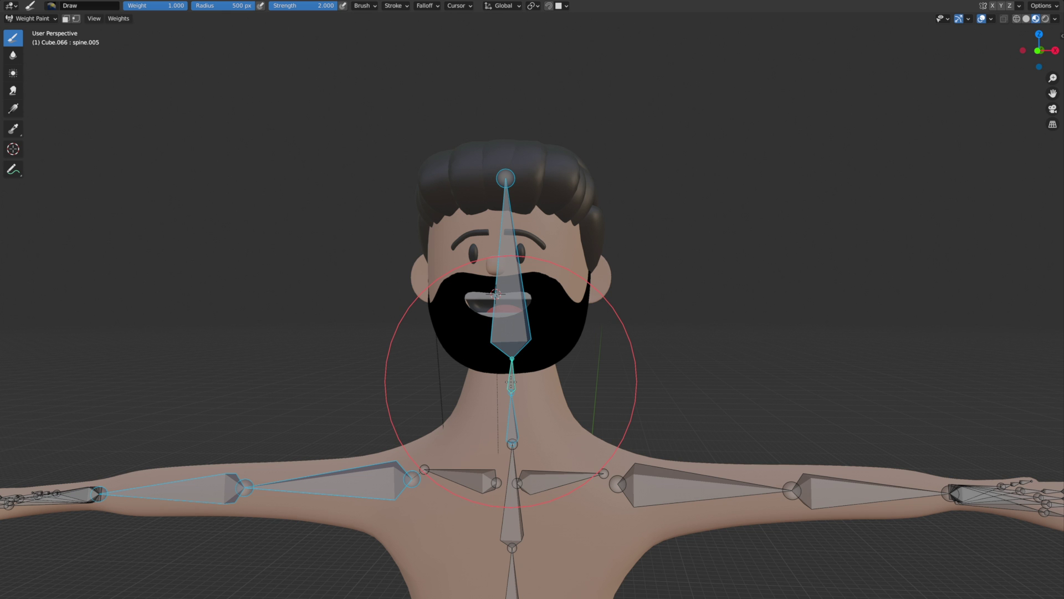
{"action": "mouse_move", "coordinate": [486, 370]}
{"action": "middle_mouse_down"}
{"action": "mouse_move", "coordinate": [496, 377]}
{"action": "mouse_move", "coordinate": [514, 366]}
{"action": "middle_mouse_up"}
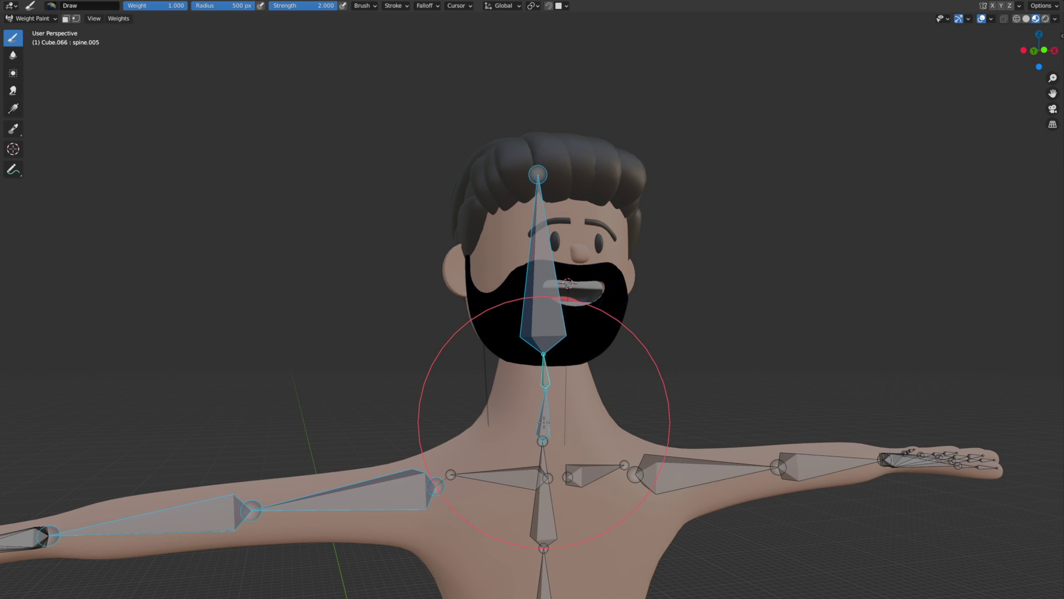
{"action": "middle_click_drag", "start_coordinate": [536, 412], "coordinate": [513, 412]}
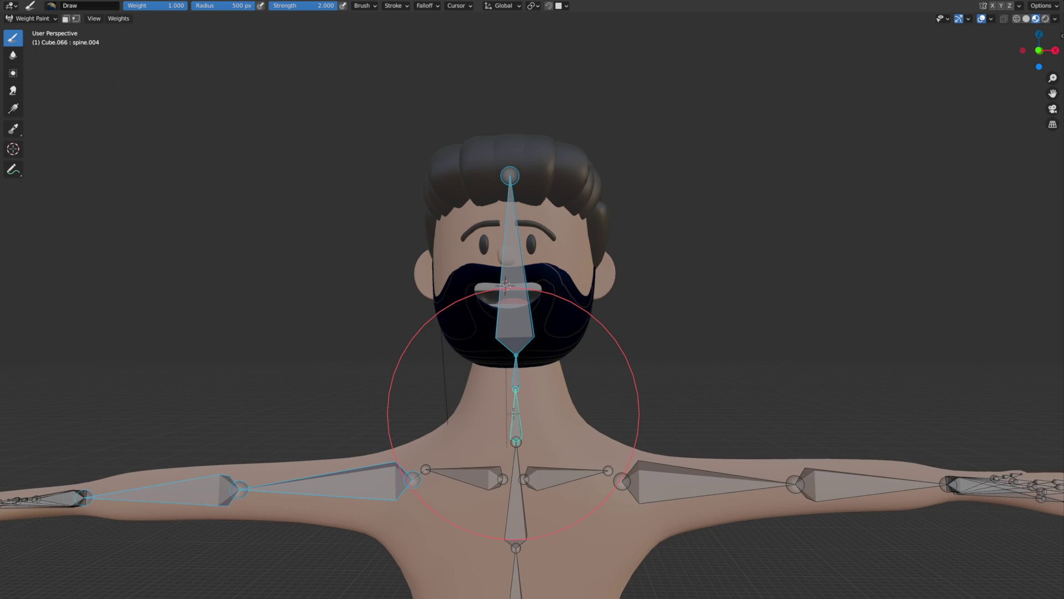
{"action": "scroll", "coordinate": [512, 412], "scroll_direction": "up", "scroll_amount": 4}
{"action": "mouse_move", "coordinate": [724, 404]}
{"action": "middle_mouse_down"}
{"action": "mouse_move", "coordinate": [707, 331]}
{"action": "mouse_move", "coordinate": [765, 330]}
{"action": "middle_mouse_up"}
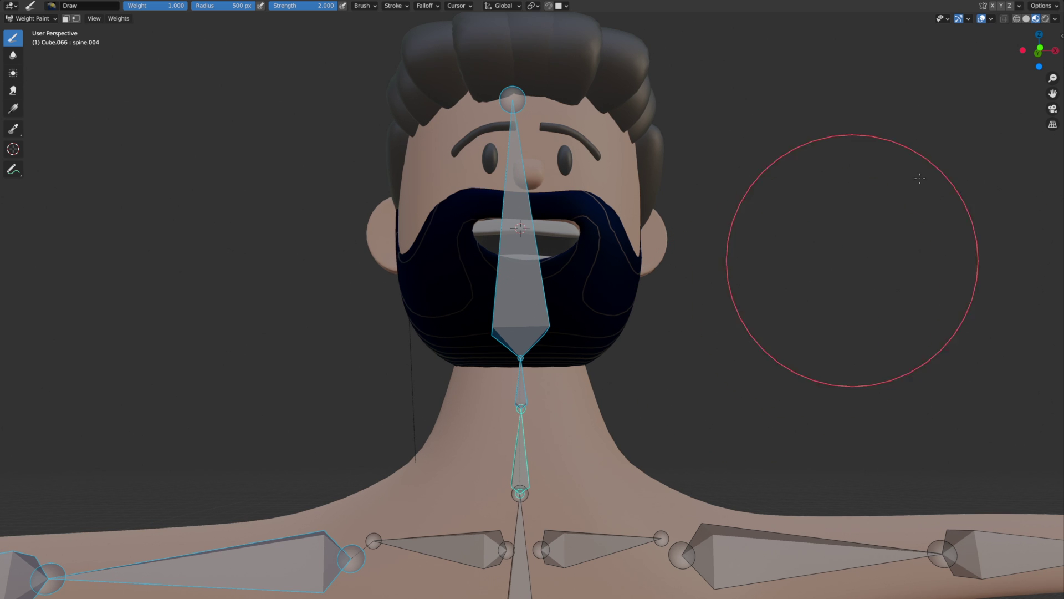
{"action": "left_click", "coordinate": [991, 19]}
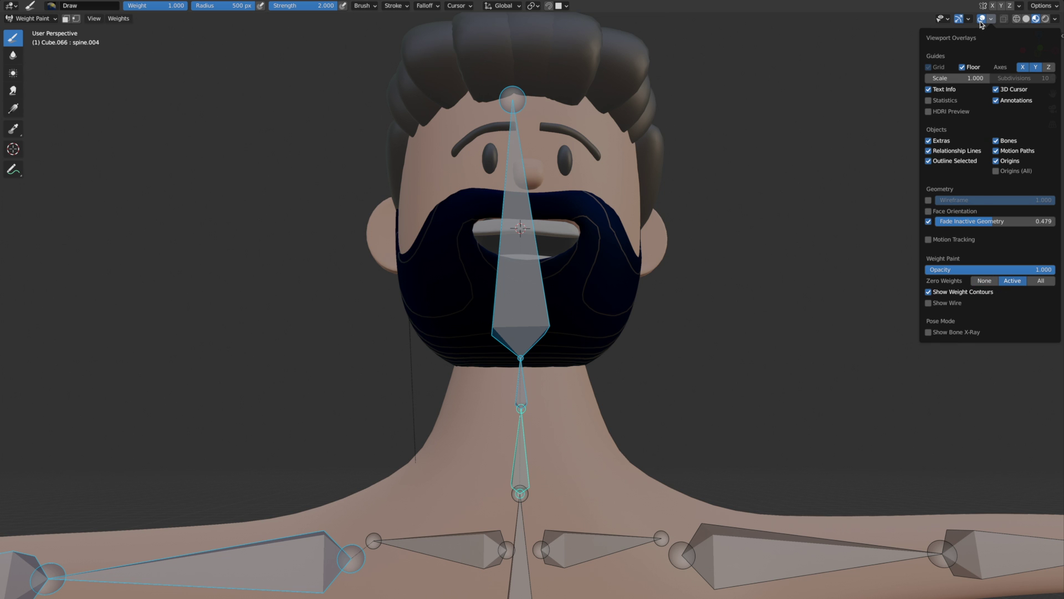
Erase spine.004 weight from the beard's right side and chin with weight 0
{"action": "mouse_move", "coordinate": [669, 178]}
{"action": "middle_mouse_down"}
{"action": "mouse_move", "coordinate": [655, 220]}
{"action": "mouse_move", "coordinate": [655, 207]}
{"action": "middle_mouse_up"}
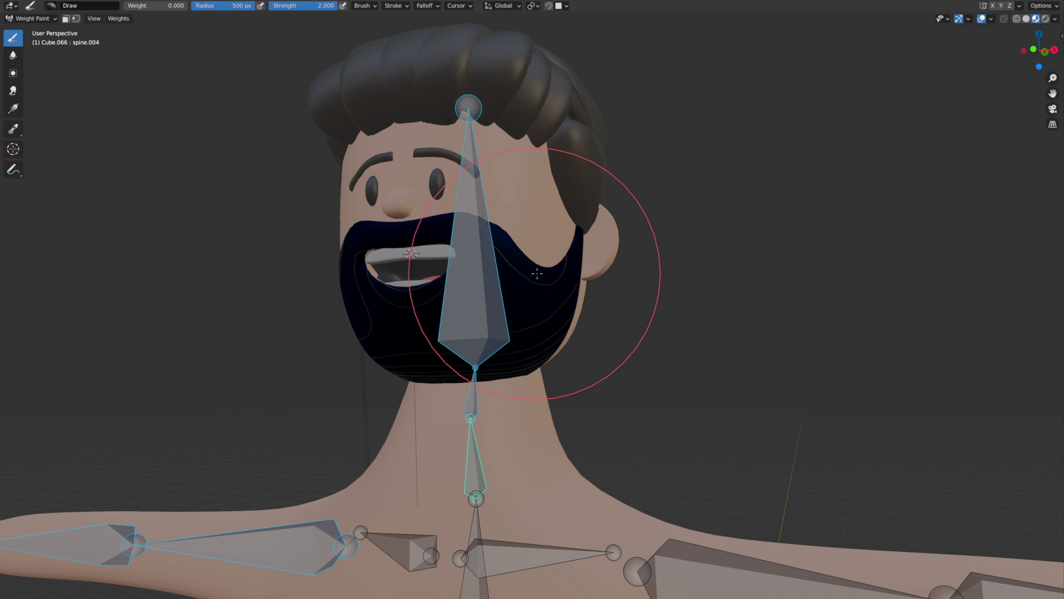
{"action": "mouse_move", "coordinate": [523, 266]}
{"action": "left_mouse_down"}
{"action": "mouse_move", "coordinate": [438, 227]}
{"action": "mouse_move", "coordinate": [325, 276]}
{"action": "mouse_move", "coordinate": [361, 238]}
{"action": "mouse_move", "coordinate": [350, 292]}
{"action": "mouse_move", "coordinate": [335, 287]}
{"action": "mouse_move", "coordinate": [387, 304]}
{"action": "left_mouse_up"}
{"action": "middle_click_drag", "start_coordinate": [388, 305], "coordinate": [542, 323]}
{"action": "mouse_move", "coordinate": [542, 322]}
{"action": "left_mouse_down"}
{"action": "mouse_move", "coordinate": [522, 257]}
{"action": "mouse_move", "coordinate": [596, 294]}
{"action": "mouse_move", "coordinate": [640, 256]}
{"action": "mouse_move", "coordinate": [578, 295]}
{"action": "mouse_move", "coordinate": [555, 356]}
{"action": "mouse_move", "coordinate": [611, 370]}
{"action": "mouse_move", "coordinate": [662, 347]}
{"action": "mouse_move", "coordinate": [625, 318]}
{"action": "mouse_move", "coordinate": [659, 320]}
{"action": "left_mouse_up"}
{"action": "middle_click_drag", "start_coordinate": [659, 320], "coordinate": [499, 309]}
{"action": "mouse_move", "coordinate": [554, 291]}
{"action": "left_mouse_down"}
{"action": "mouse_move", "coordinate": [571, 239]}
{"action": "mouse_move", "coordinate": [588, 285]}
{"action": "mouse_move", "coordinate": [538, 346]}
{"action": "mouse_move", "coordinate": [523, 316]}
{"action": "mouse_move", "coordinate": [533, 326]}
{"action": "mouse_move", "coordinate": [560, 319]}
{"action": "mouse_move", "coordinate": [571, 275]}
{"action": "mouse_move", "coordinate": [562, 316]}
{"action": "mouse_move", "coordinate": [542, 314]}
{"action": "mouse_move", "coordinate": [526, 341]}
{"action": "left_mouse_up"}
Clear the remaining weight under the jaw, along the upper edge, on the head and near the ear
{"action": "middle_click_drag", "start_coordinate": [515, 321], "coordinate": [343, 265]}
{"action": "mouse_move", "coordinate": [343, 264]}
{"action": "left_mouse_down"}
{"action": "mouse_move", "coordinate": [325, 200]}
{"action": "mouse_move", "coordinate": [411, 248]}
{"action": "left_mouse_up"}
{"action": "middle_click_drag", "start_coordinate": [411, 247], "coordinate": [558, 261]}
{"action": "left_click_drag", "start_coordinate": [531, 144], "coordinate": [575, 99]}
{"action": "middle_click_drag", "start_coordinate": [575, 78], "coordinate": [577, 302]}
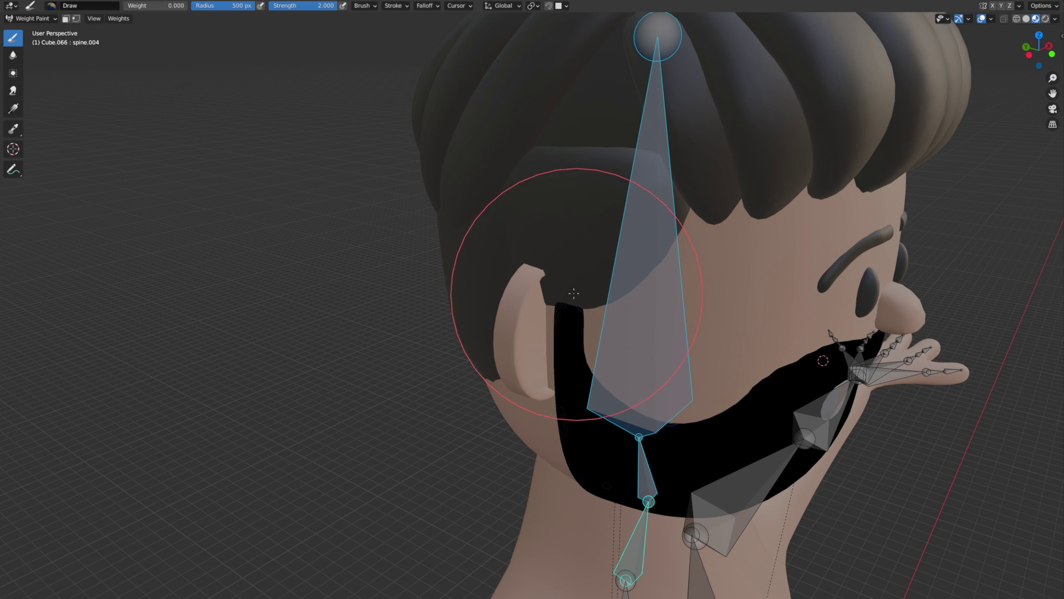
{"action": "middle_click_drag", "start_coordinate": [597, 338], "coordinate": [571, 308]}
{"action": "mouse_move", "coordinate": [686, 119]}
{"action": "left_mouse_down"}
{"action": "mouse_move", "coordinate": [676, 149]}
{"action": "mouse_move", "coordinate": [436, 268]}
{"action": "mouse_move", "coordinate": [390, 263]}
{"action": "mouse_move", "coordinate": [379, 225]}
{"action": "mouse_move", "coordinate": [376, 266]}
{"action": "mouse_move", "coordinate": [447, 295]}
{"action": "mouse_move", "coordinate": [443, 273]}
{"action": "mouse_move", "coordinate": [414, 267]}
{"action": "mouse_move", "coordinate": [396, 279]}
{"action": "mouse_move", "coordinate": [481, 277]}
{"action": "left_mouse_up"}
{"action": "mouse_move", "coordinate": [581, 328]}
{"action": "left_mouse_down"}
{"action": "mouse_move", "coordinate": [674, 271]}
{"action": "mouse_move", "coordinate": [630, 317]}
{"action": "mouse_move", "coordinate": [650, 293]}
{"action": "mouse_move", "coordinate": [482, 252]}
{"action": "mouse_move", "coordinate": [409, 250]}
{"action": "mouse_move", "coordinate": [437, 207]}
{"action": "left_mouse_up"}
{"action": "middle_click_drag", "start_coordinate": [438, 206], "coordinate": [433, 209]}
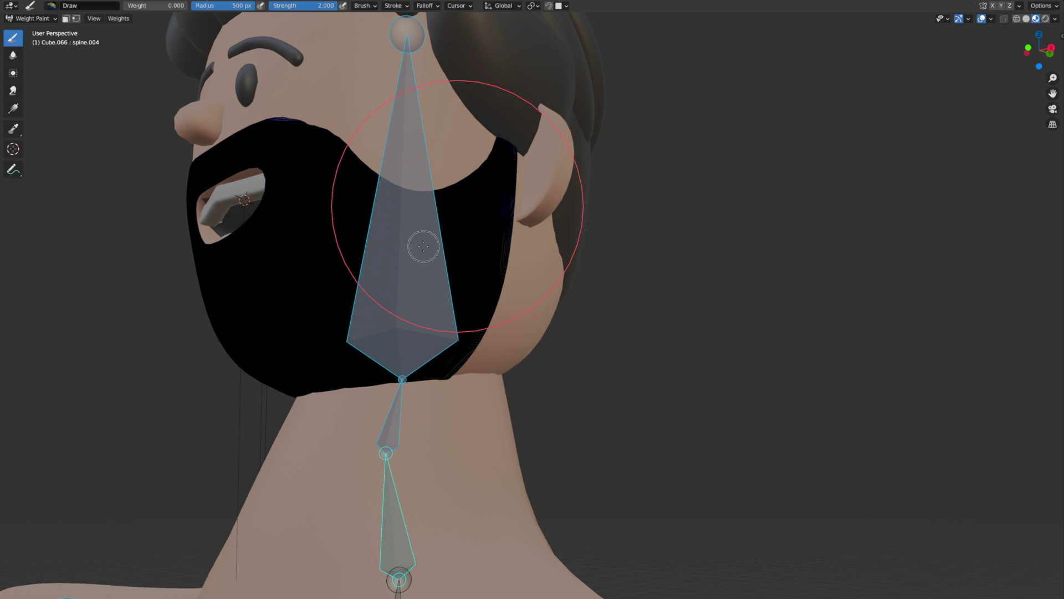
{"action": "mouse_move", "coordinate": [512, 194]}
{"action": "left_mouse_down"}
{"action": "mouse_move", "coordinate": [516, 217]}
{"action": "mouse_move", "coordinate": [517, 198]}
{"action": "mouse_move", "coordinate": [454, 215]}
{"action": "mouse_move", "coordinate": [333, 135]}
{"action": "mouse_move", "coordinate": [281, 122]}
{"action": "left_mouse_up"}
Zoom out to a frontal view framing the face, neck and shoulder bones
{"action": "middle_click_drag", "start_coordinate": [280, 122], "coordinate": [357, 360]}
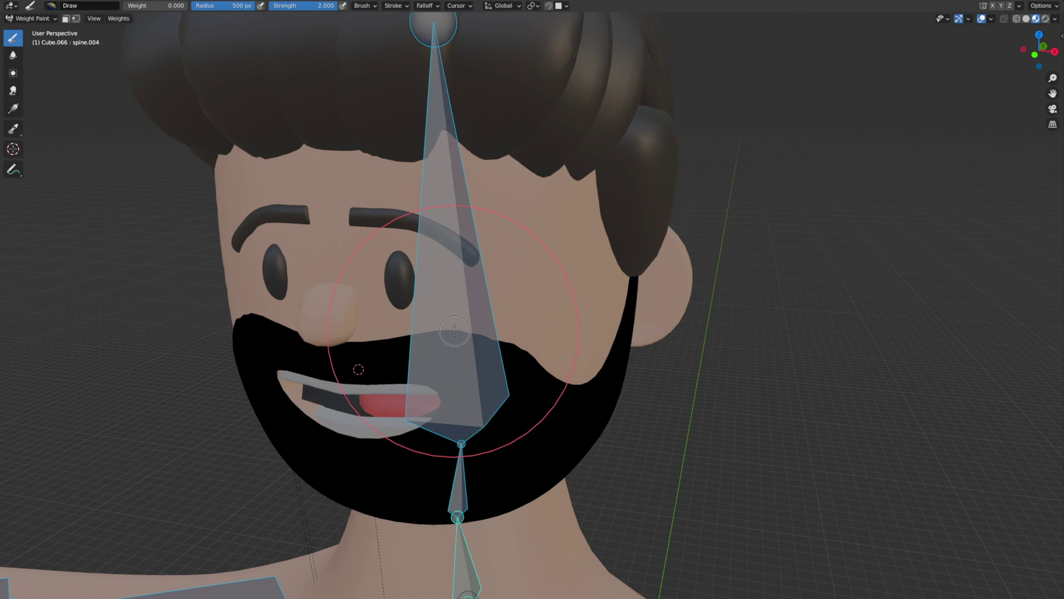
{"action": "scroll", "coordinate": [271, 267], "scroll_direction": "down", "scroll_amount": 4}
{"action": "middle_click_drag", "start_coordinate": [271, 267], "coordinate": [388, 310]}
{"action": "scroll", "coordinate": [475, 357], "scroll_direction": "down", "scroll_amount": 1}
{"action": "mouse_move", "coordinate": [475, 356]}
{"action": "middle_mouse_down"}
{"action": "mouse_move", "coordinate": [454, 454]}
{"action": "mouse_move", "coordinate": [548, 239]}
{"action": "middle_mouse_up"}
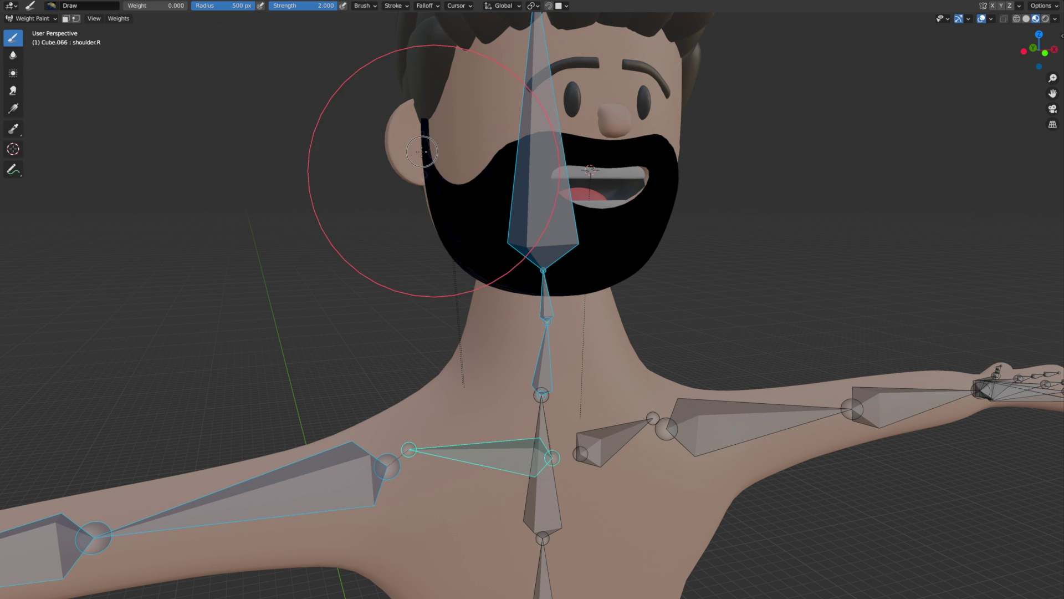
Frame the head, shoulders and arms from the front with the face turned slightly left
{"action": "middle_click_drag", "start_coordinate": [430, 158], "coordinate": [547, 215]}
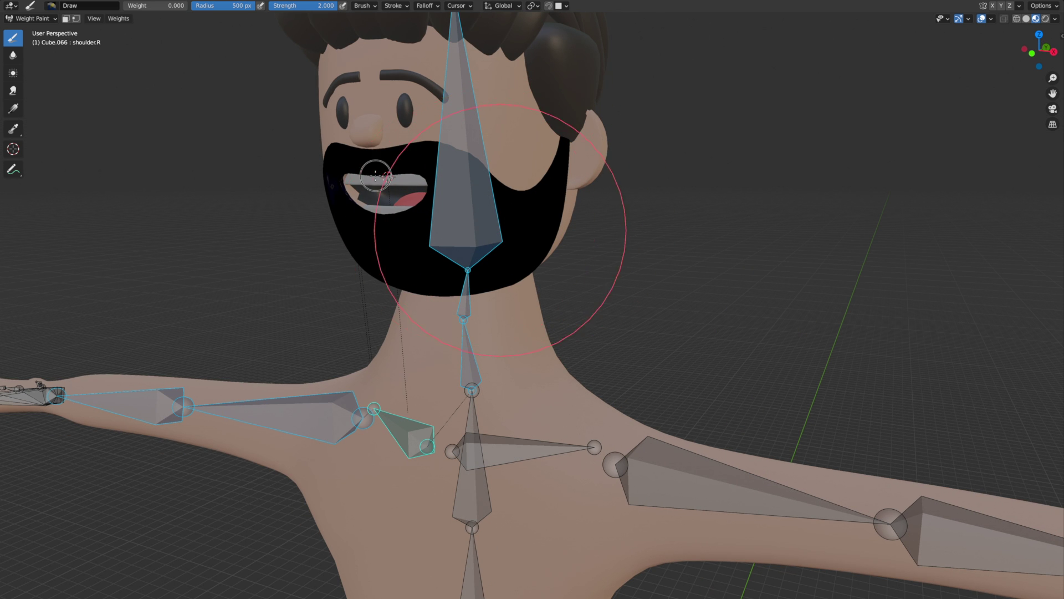
{"action": "middle_click_drag", "start_coordinate": [463, 238], "coordinate": [534, 214]}
{"action": "mouse_move", "coordinate": [476, 255]}
{"action": "middle_mouse_down"}
{"action": "mouse_move", "coordinate": [571, 209]}
{"action": "mouse_move", "coordinate": [507, 214]}
{"action": "middle_mouse_up"}
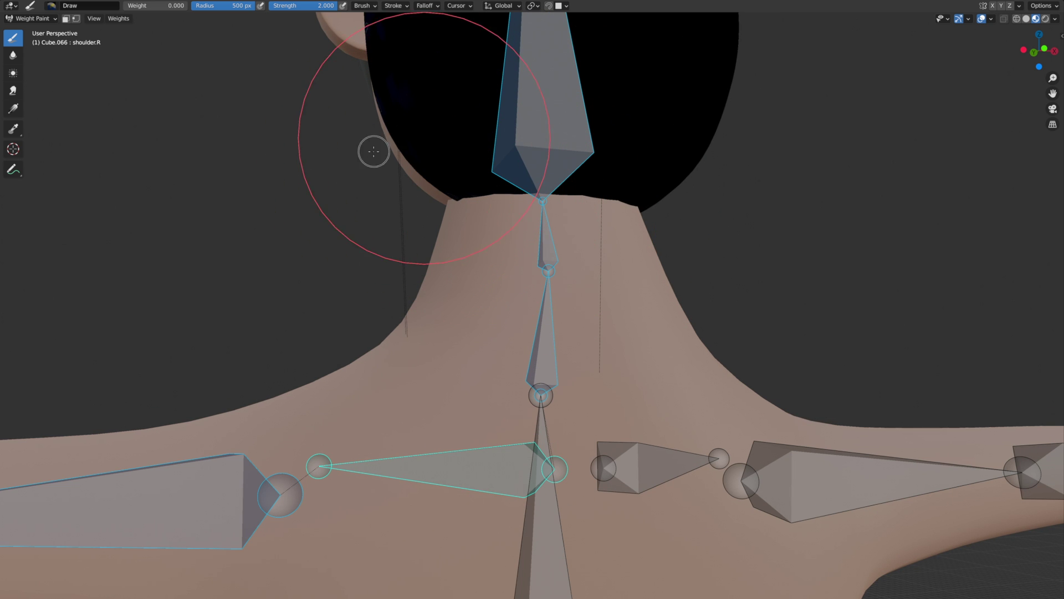
{"action": "mouse_move", "coordinate": [404, 185]}
{"action": "middle_mouse_down"}
{"action": "mouse_move", "coordinate": [473, 345]}
{"action": "mouse_move", "coordinate": [492, 351]}
{"action": "middle_mouse_up"}
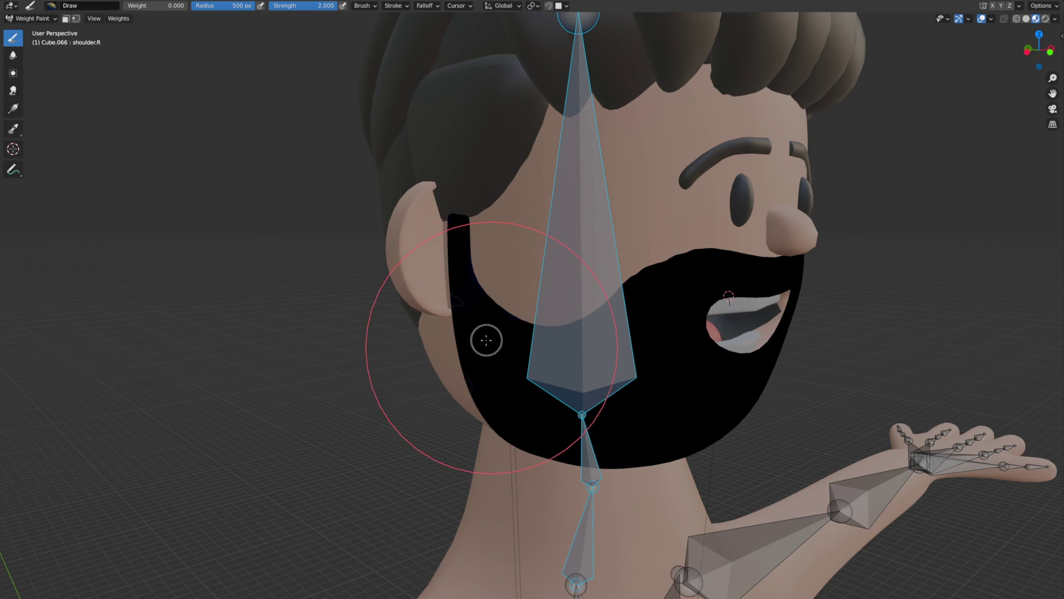
{"action": "middle_click_drag", "start_coordinate": [579, 373], "coordinate": [521, 368]}
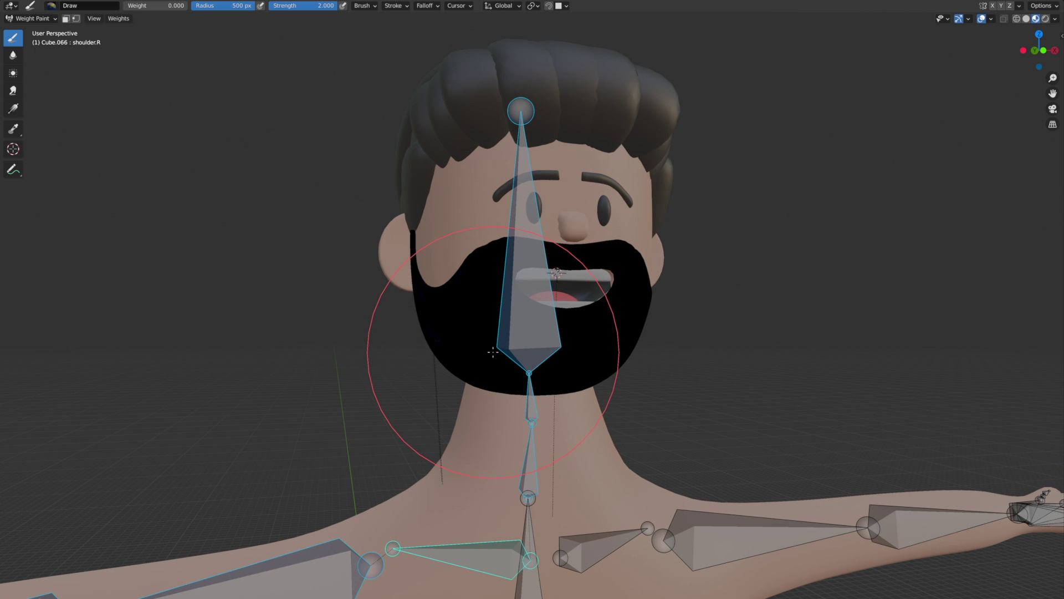
{"action": "scroll", "coordinate": [493, 351], "scroll_direction": "down", "scroll_amount": 4}
{"action": "middle_click_drag", "start_coordinate": [408, 352], "coordinate": [374, 368]}
{"action": "mouse_move", "coordinate": [370, 410]}
{"action": "middle_mouse_down", "text": "shift"}
{"action": "mouse_move", "coordinate": [377, 402]}
{"action": "mouse_move", "coordinate": [391, 433]}
{"action": "mouse_move", "coordinate": [455, 422]}
{"action": "middle_mouse_up", "text": "shift"}
{"action": "scroll", "coordinate": [487, 376], "scroll_direction": "up", "scroll_amount": 2}
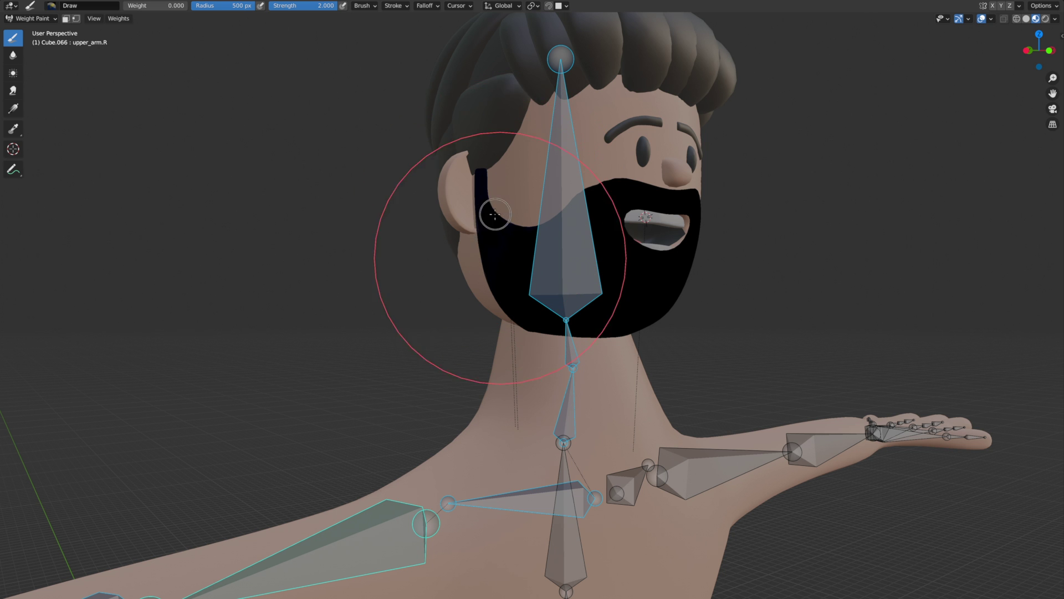
{"action": "middle_click_drag", "start_coordinate": [500, 207], "coordinate": [579, 256]}
Select upper_arm.L and paint zero weight along the beard edge by the ear and its right side
{"action": "left_click", "coordinate": [745, 499], "text": "ctrl"}
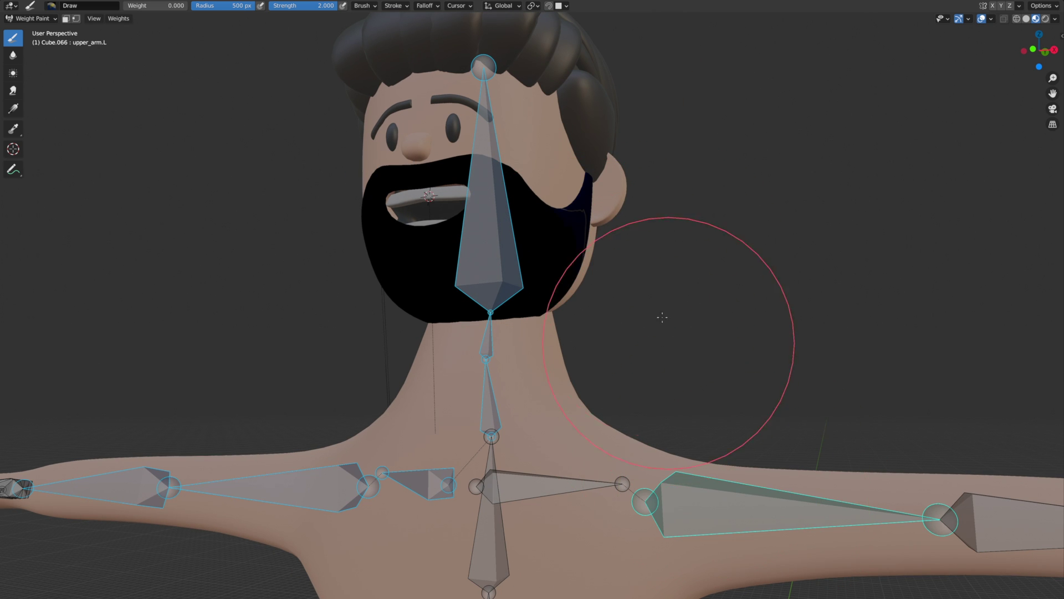
{"action": "left_click", "coordinate": [584, 205]}
{"action": "mouse_move", "coordinate": [584, 206]}
{"action": "left_mouse_down"}
{"action": "mouse_move", "coordinate": [607, 188]}
{"action": "mouse_move", "coordinate": [584, 179]}
{"action": "mouse_move", "coordinate": [575, 194]}
{"action": "mouse_move", "coordinate": [601, 205]}
{"action": "left_mouse_up"}
{"action": "left_click_drag", "start_coordinate": [576, 255], "coordinate": [545, 453]}
{"action": "mouse_move", "coordinate": [521, 260]}
{"action": "left_mouse_down"}
{"action": "mouse_move", "coordinate": [530, 202]}
{"action": "mouse_move", "coordinate": [525, 213]}
{"action": "mouse_move", "coordinate": [481, 164]}
{"action": "mouse_move", "coordinate": [504, 157]}
{"action": "mouse_move", "coordinate": [403, 209]}
{"action": "mouse_move", "coordinate": [461, 240]}
{"action": "mouse_move", "coordinate": [578, 247]}
{"action": "mouse_move", "coordinate": [587, 222]}
{"action": "mouse_move", "coordinate": [573, 220]}
{"action": "mouse_move", "coordinate": [587, 215]}
{"action": "mouse_move", "coordinate": [565, 240]}
{"action": "mouse_move", "coordinate": [598, 236]}
{"action": "mouse_move", "coordinate": [564, 265]}
{"action": "mouse_move", "coordinate": [568, 299]}
{"action": "mouse_move", "coordinate": [589, 164]}
{"action": "mouse_move", "coordinate": [593, 254]}
{"action": "mouse_move", "coordinate": [559, 241]}
{"action": "mouse_move", "coordinate": [581, 151]}
{"action": "mouse_move", "coordinate": [491, 94]}
{"action": "mouse_move", "coordinate": [423, 94]}
{"action": "mouse_move", "coordinate": [422, 172]}
{"action": "mouse_move", "coordinate": [570, 276]}
{"action": "mouse_move", "coordinate": [567, 286]}
{"action": "mouse_move", "coordinate": [539, 269]}
{"action": "mouse_move", "coordinate": [536, 293]}
{"action": "mouse_move", "coordinate": [536, 246]}
{"action": "mouse_move", "coordinate": [577, 275]}
{"action": "mouse_move", "coordinate": [547, 312]}
{"action": "mouse_move", "coordinate": [579, 293]}
{"action": "mouse_move", "coordinate": [541, 295]}
{"action": "left_mouse_up"}
{"action": "middle_click_drag", "start_coordinate": [542, 294], "coordinate": [599, 296]}
Inspect the beard's weights for shoulder.R, spine.003, shoulder.L, upper_arm.L and forearm.L
{"action": "left_click", "coordinate": [507, 502], "text": "ctrl"}
{"action": "left_click", "coordinate": [553, 518], "text": "ctrl"}
{"action": "middle_click_drag", "start_coordinate": [553, 519], "coordinate": [621, 397]}
{"action": "left_click", "coordinate": [621, 397], "text": "ctrl"}
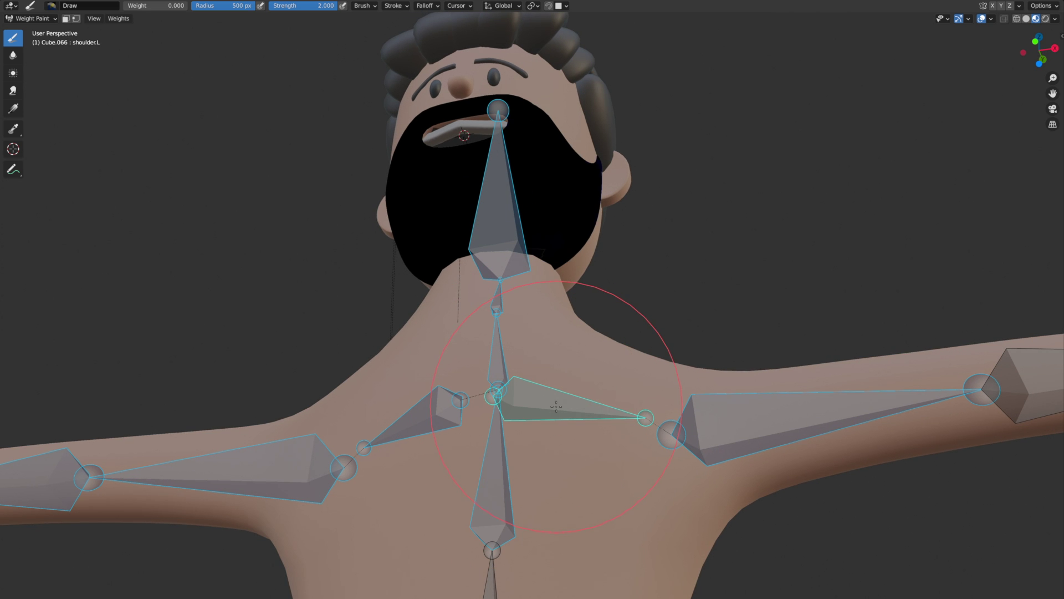
{"action": "left_click", "coordinate": [717, 419], "text": "ctrl"}
{"action": "scroll", "coordinate": [717, 419], "scroll_direction": "down", "scroll_amount": 2}
{"action": "left_click", "coordinate": [879, 348], "text": "ctrl"}
{"action": "middle_click_drag", "start_coordinate": [750, 356], "coordinate": [736, 404]}
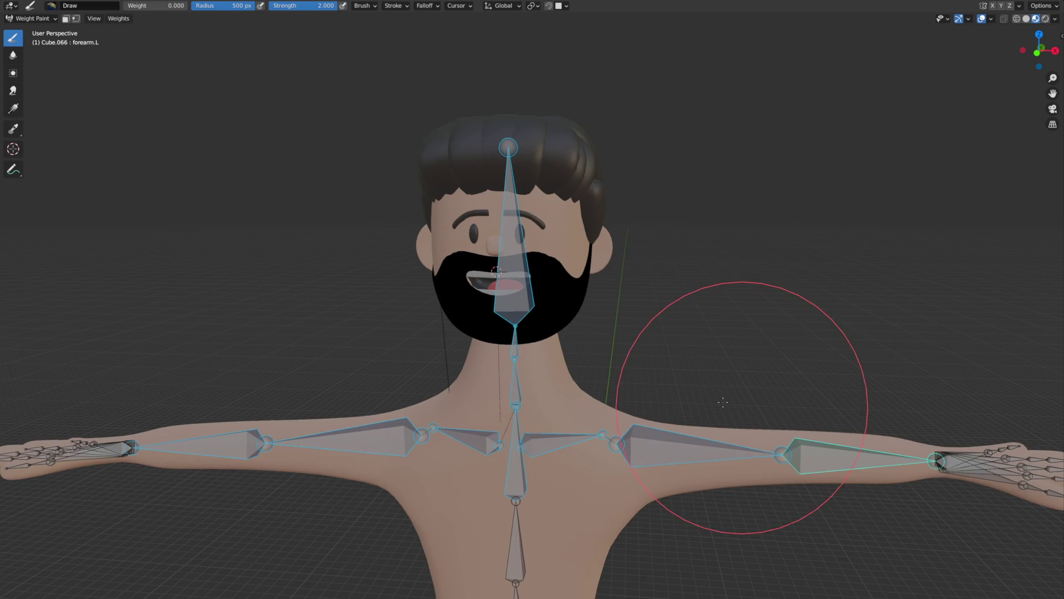
{"action": "scroll", "coordinate": [606, 392], "scroll_direction": "up", "scroll_amount": 3}
{"action": "scroll", "coordinate": [342, 419], "scroll_direction": "down", "scroll_amount": 2}
Inspect the beard's weights for forearm.R, neck bone spine.005 and spine.004, which shows all black
{"action": "left_click", "coordinate": [138, 475], "text": "ctrl"}
{"action": "middle_click_drag", "start_coordinate": [250, 388], "coordinate": [320, 353]}
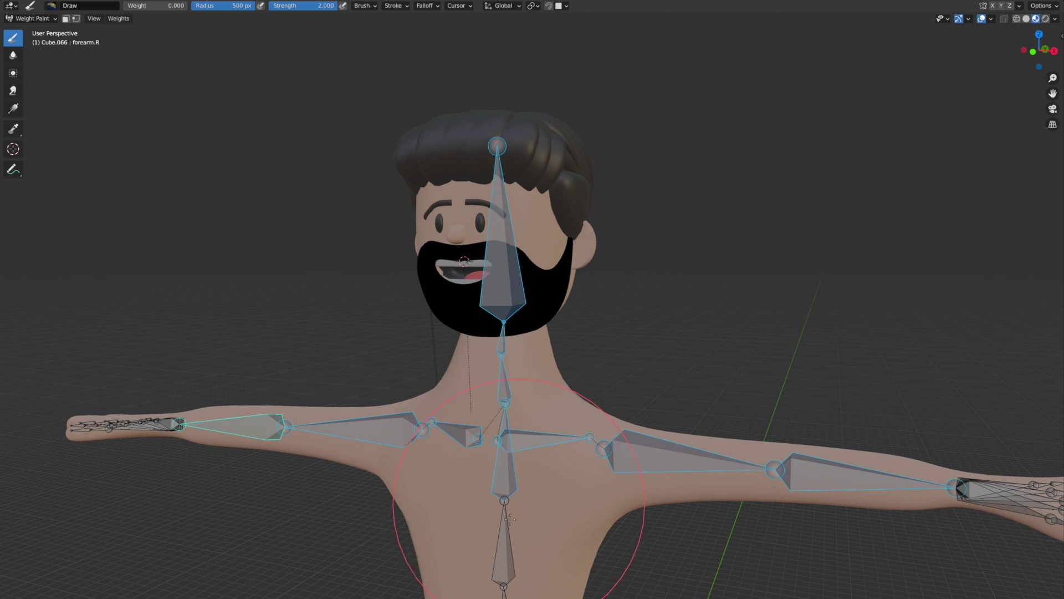
{"action": "middle_click_drag", "start_coordinate": [518, 333], "coordinate": [473, 478]}
{"action": "left_click", "coordinate": [509, 338], "text": "ctrl"}
{"action": "left_click", "coordinate": [514, 428], "text": "ctrl"}
{"action": "mouse_move", "coordinate": [520, 416]}
{"action": "middle_mouse_down"}
{"action": "mouse_move", "coordinate": [504, 322]}
{"action": "mouse_move", "coordinate": [518, 377]}
{"action": "mouse_move", "coordinate": [573, 408]}
{"action": "mouse_move", "coordinate": [548, 431]}
{"action": "mouse_move", "coordinate": [570, 418]}
{"action": "middle_mouse_up"}
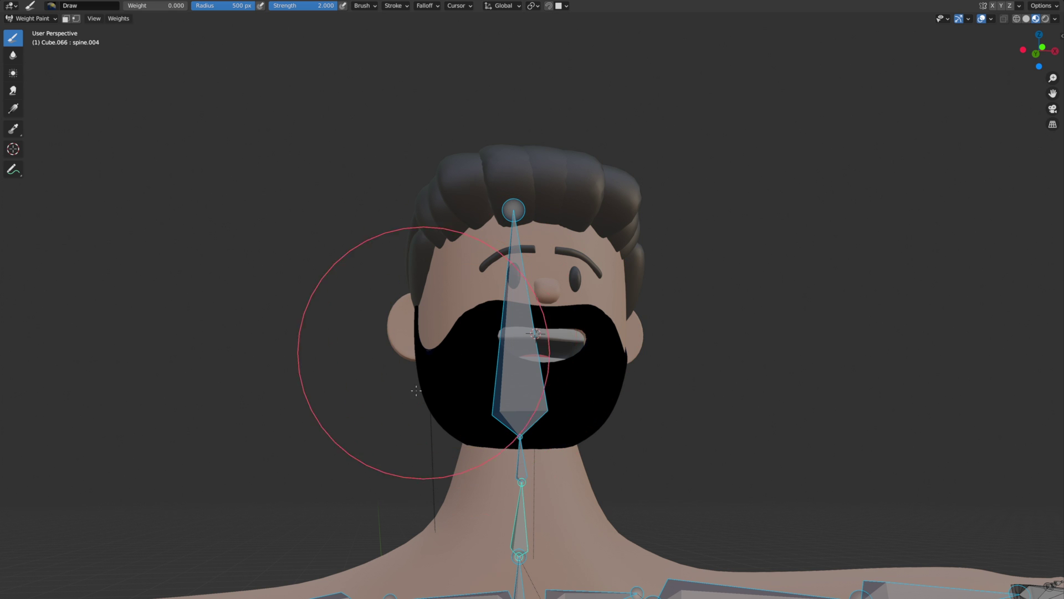
{"action": "middle_click_drag", "start_coordinate": [468, 361], "coordinate": [422, 373]}
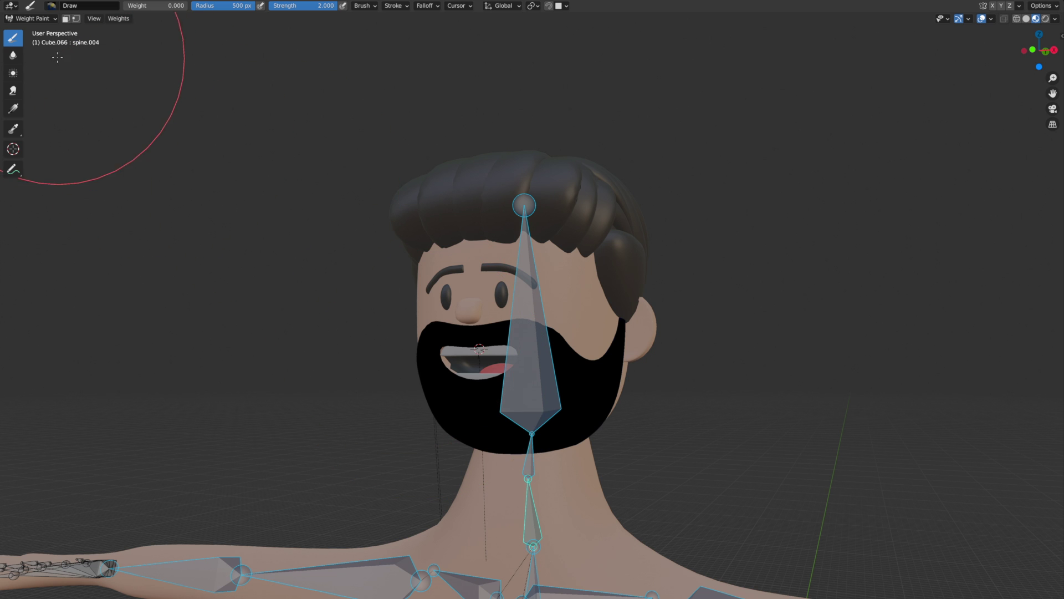
Switch to Object Mode and deselect the armature, leaving only the beard selected
{"action": "left_click", "coordinate": [47, 18]}
{"action": "left_click", "coordinate": [34, 30]}
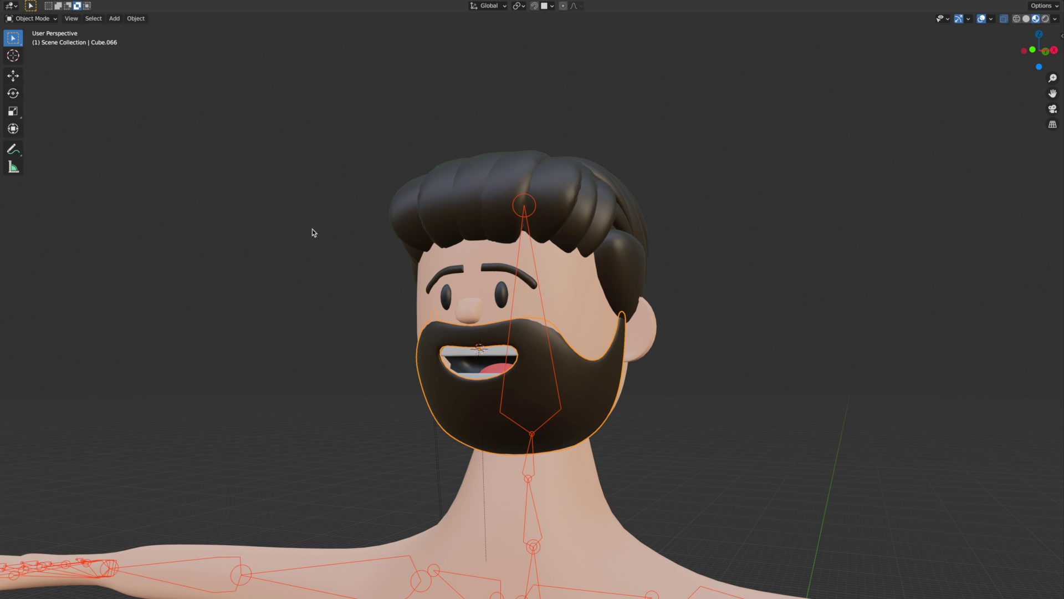
{"action": "left_click", "coordinate": [448, 381]}
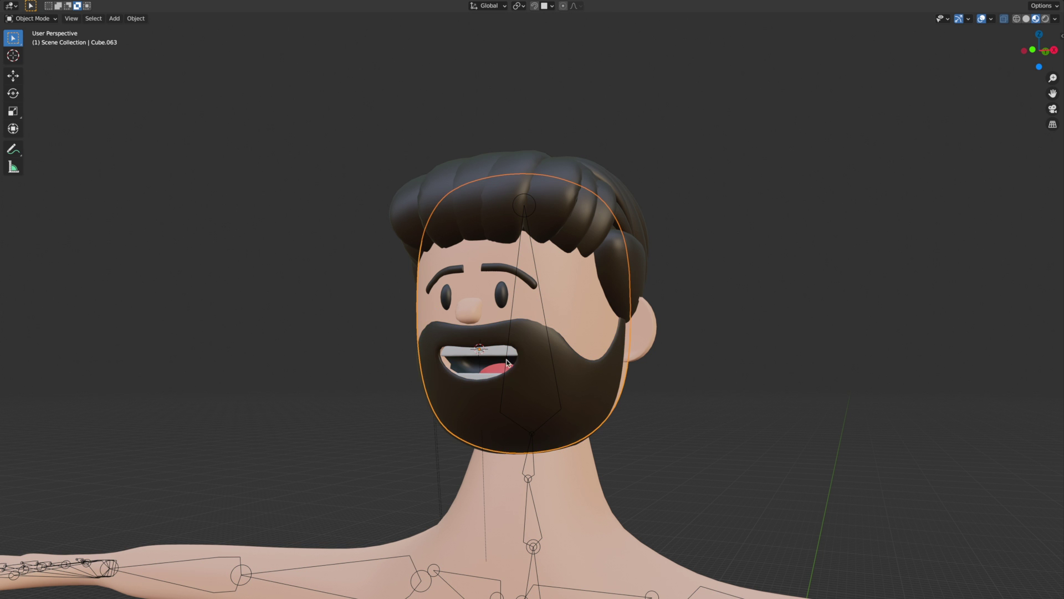
{"action": "middle_click_drag", "start_coordinate": [464, 357], "coordinate": [507, 365]}
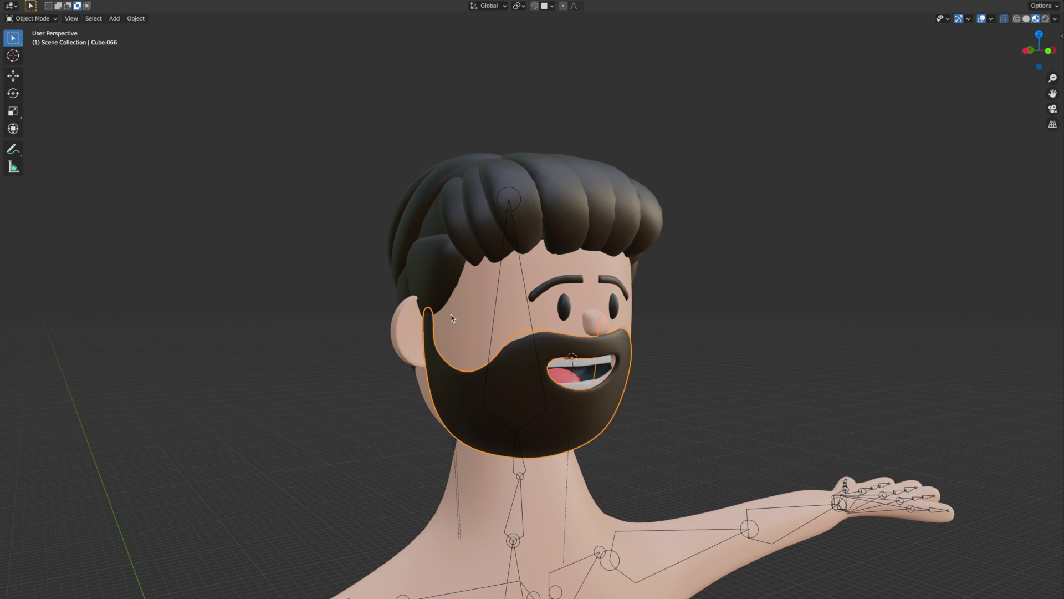
{"action": "middle_click_drag", "start_coordinate": [497, 405], "coordinate": [427, 361]}
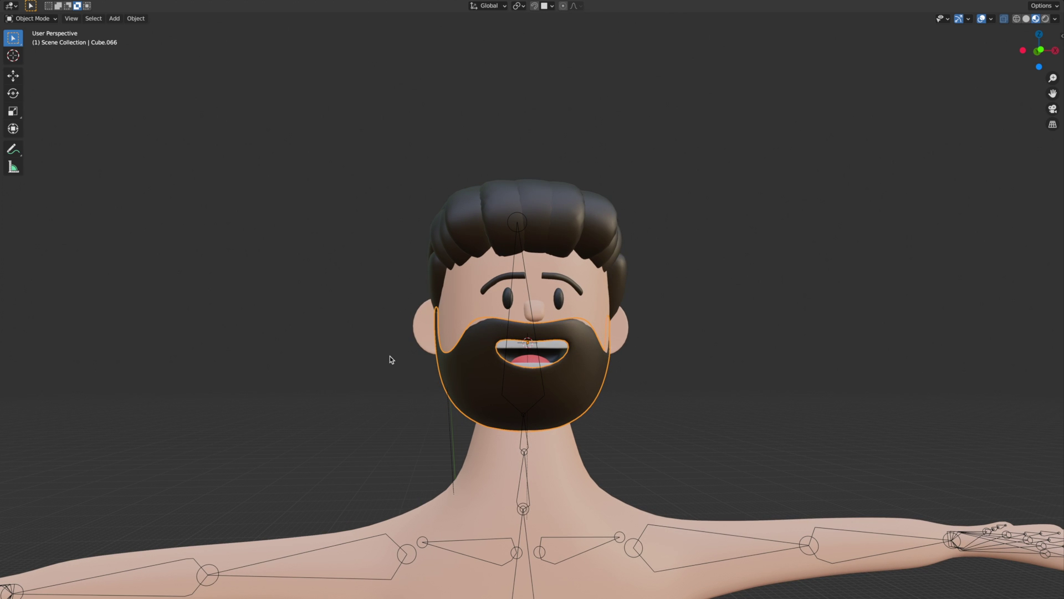
Enter Edit Mode on the beard mesh and select all its geometry
{"action": "key", "text": "Tab"}
{"action": "key", "text": "a"}
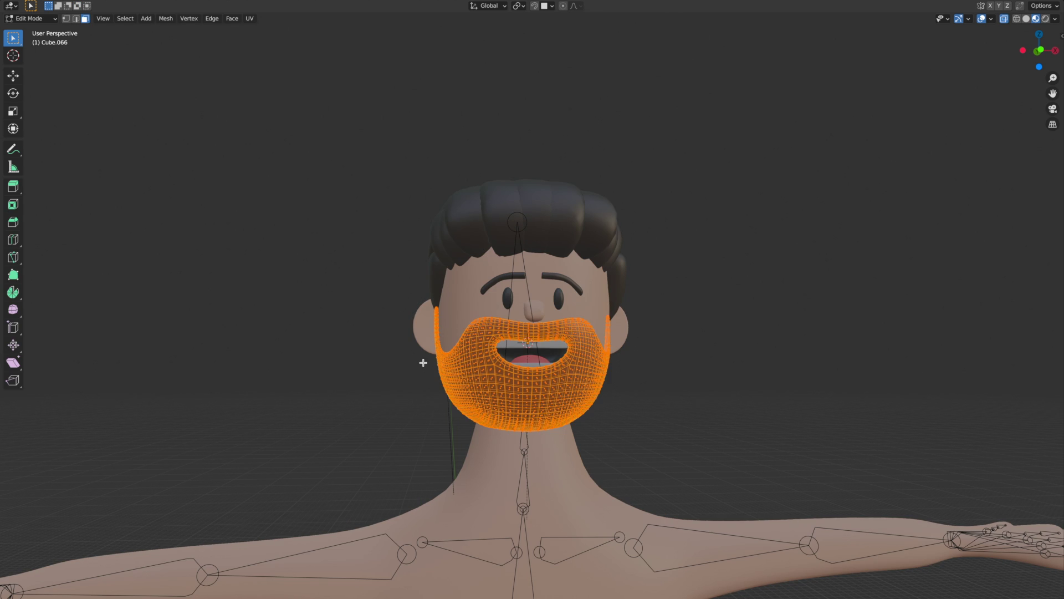
{"action": "middle_click_drag", "start_coordinate": [419, 361], "coordinate": [382, 361]}
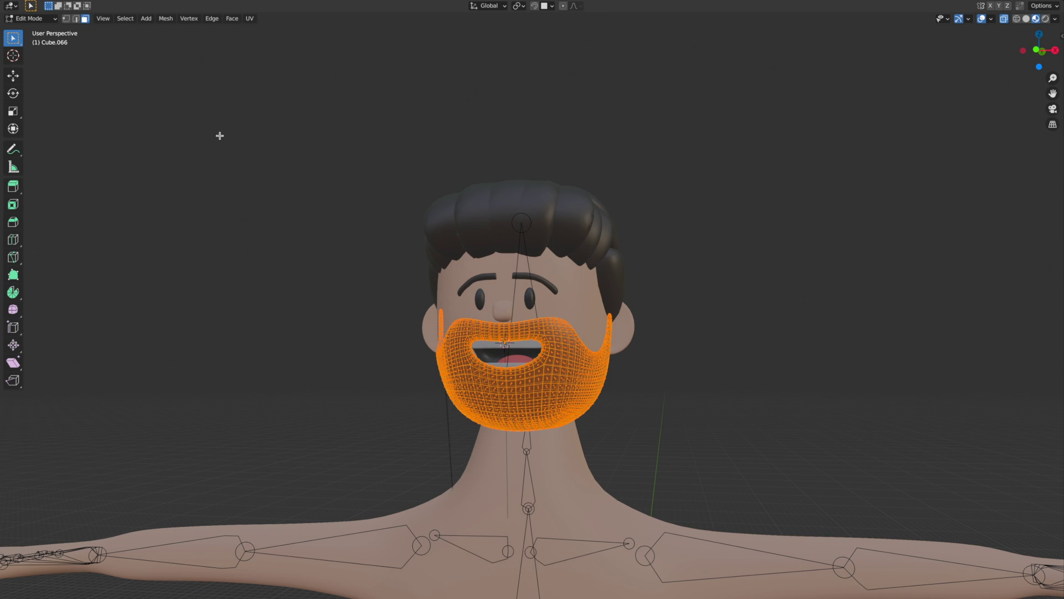
Flip the beard mesh's normals with Mesh > Normals > Flip
{"action": "left_click", "coordinate": [162, 20]}
{"action": "mouse_move", "coordinate": [220, 180]}
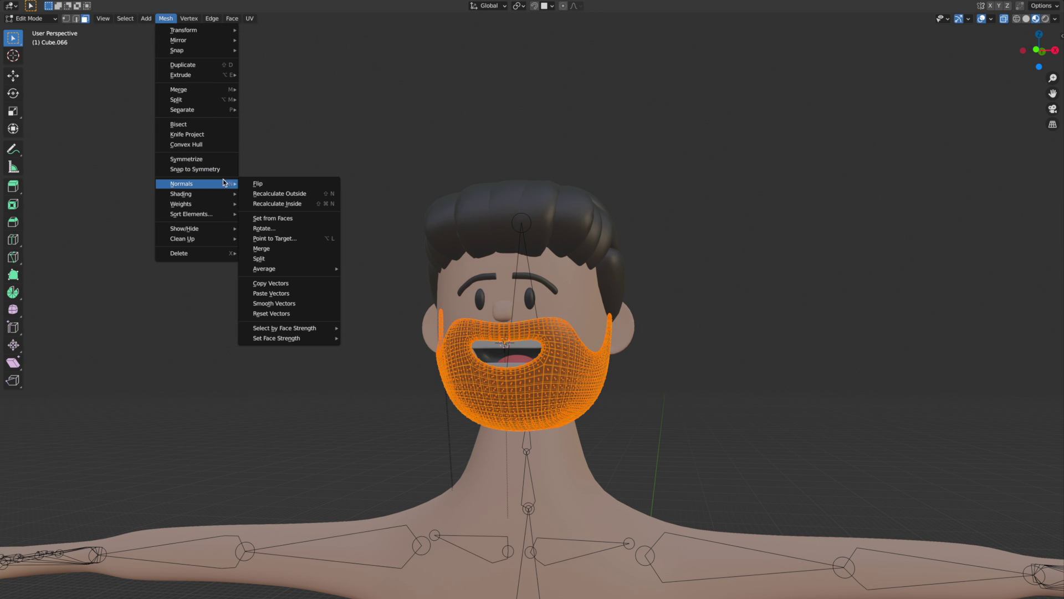
{"action": "left_click", "coordinate": [259, 184]}
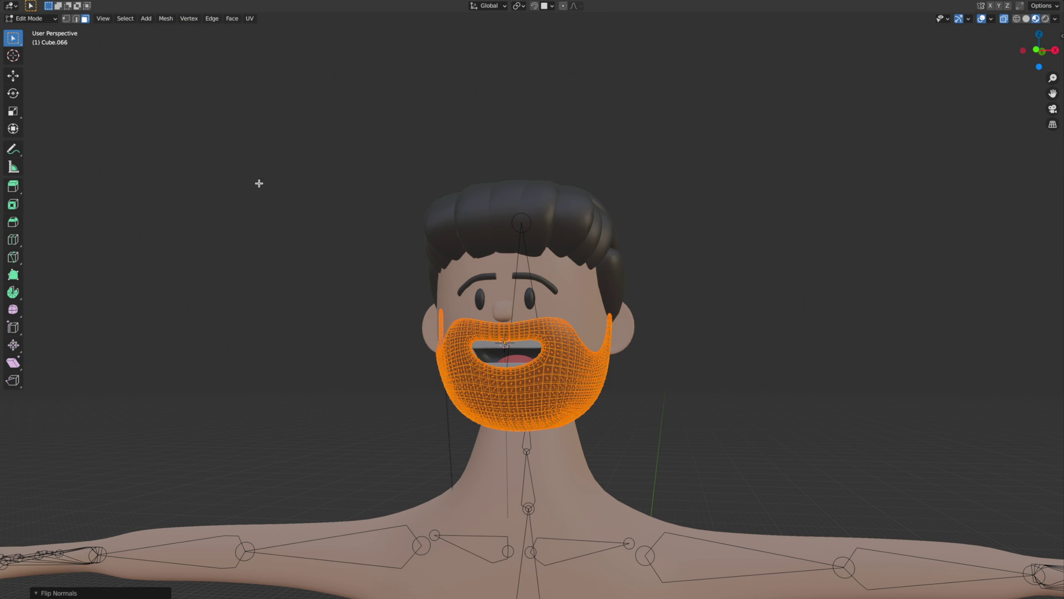
Return to Object Mode and select the metarig, then the beard as the active object
{"action": "left_click", "coordinate": [43, 20]}
{"action": "left_click", "coordinate": [28, 29]}
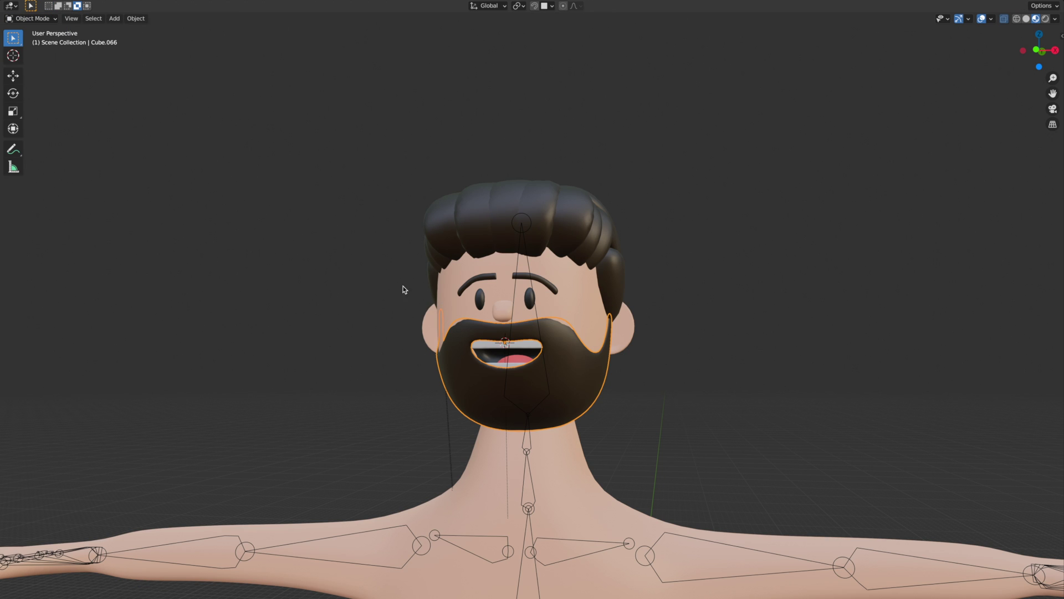
{"action": "left_click", "coordinate": [549, 393]}
{"action": "left_click", "coordinate": [570, 391], "text": "shift"}
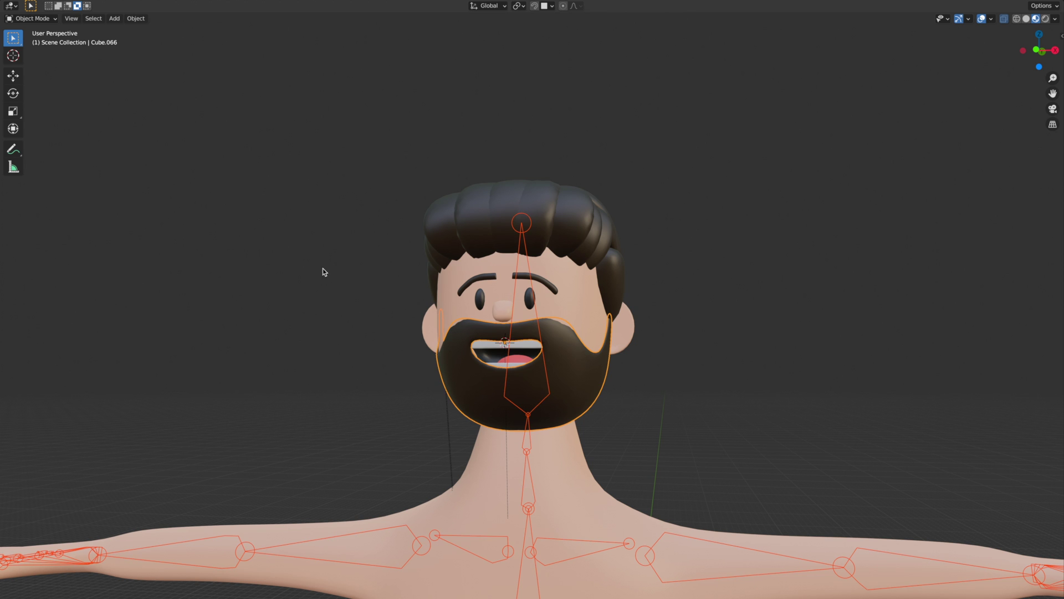
Enter Weight Paint mode and check the beard's weights for upper_arm.R, shoulder.R, shoulder.L, upper_arm.L and forearm.L
{"action": "left_click", "coordinate": [38, 21]}
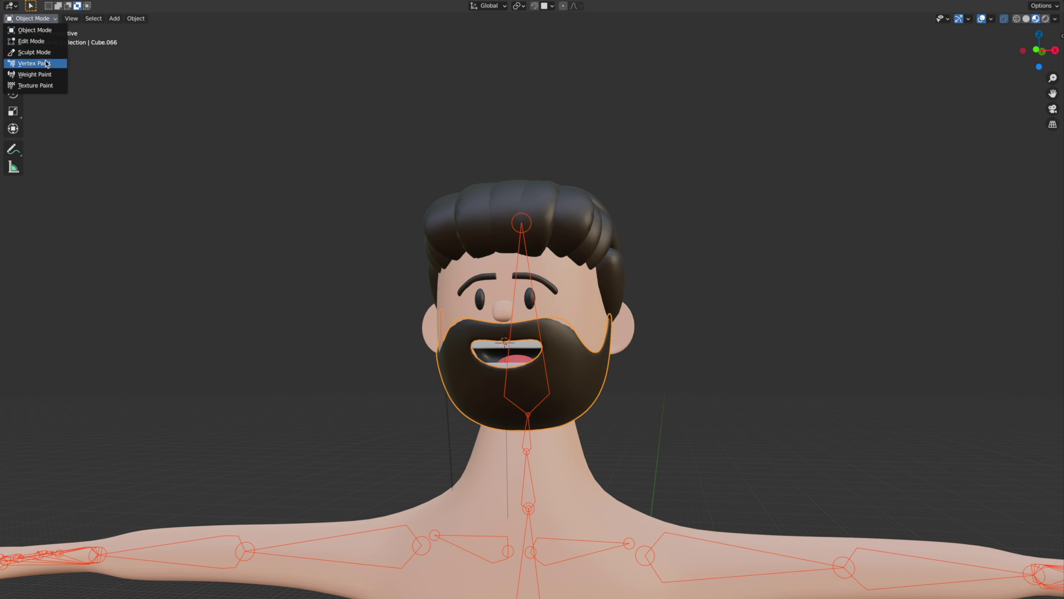
{"action": "left_click", "coordinate": [28, 73]}
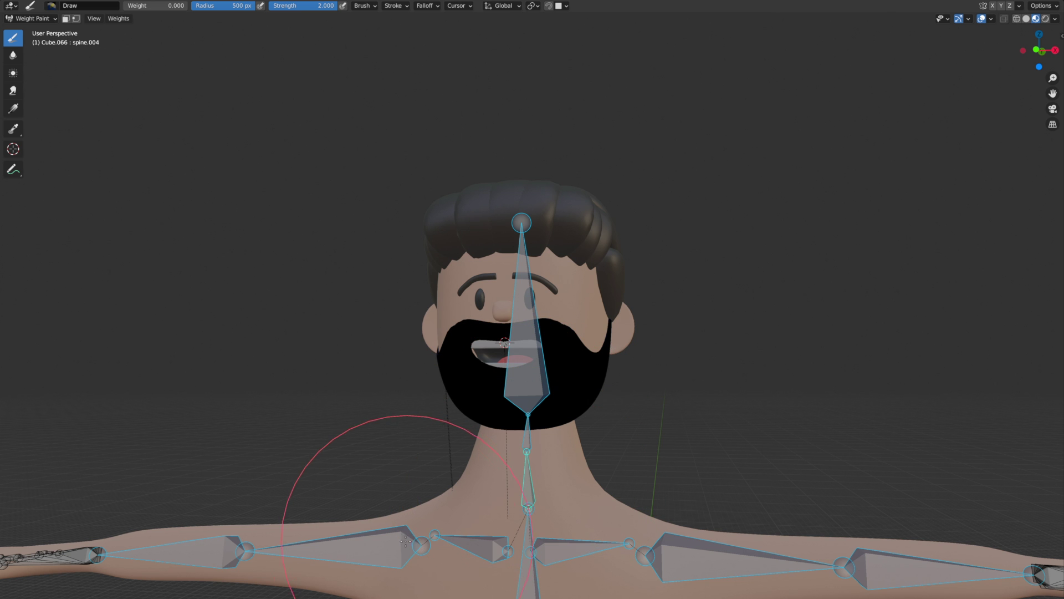
{"action": "left_click", "coordinate": [391, 549], "text": "ctrl"}
{"action": "middle_click_drag", "start_coordinate": [453, 473], "coordinate": [489, 539]}
{"action": "left_click", "coordinate": [489, 539], "text": "ctrl"}
{"action": "left_click", "coordinate": [574, 548], "text": "ctrl"}
{"action": "left_click", "coordinate": [693, 577], "text": "ctrl"}
{"action": "left_click", "coordinate": [815, 571], "text": "ctrl"}
Check the beard's weights for spine.003, forearm.R and spine.002
{"action": "left_click", "coordinate": [524, 591], "text": "ctrl"}
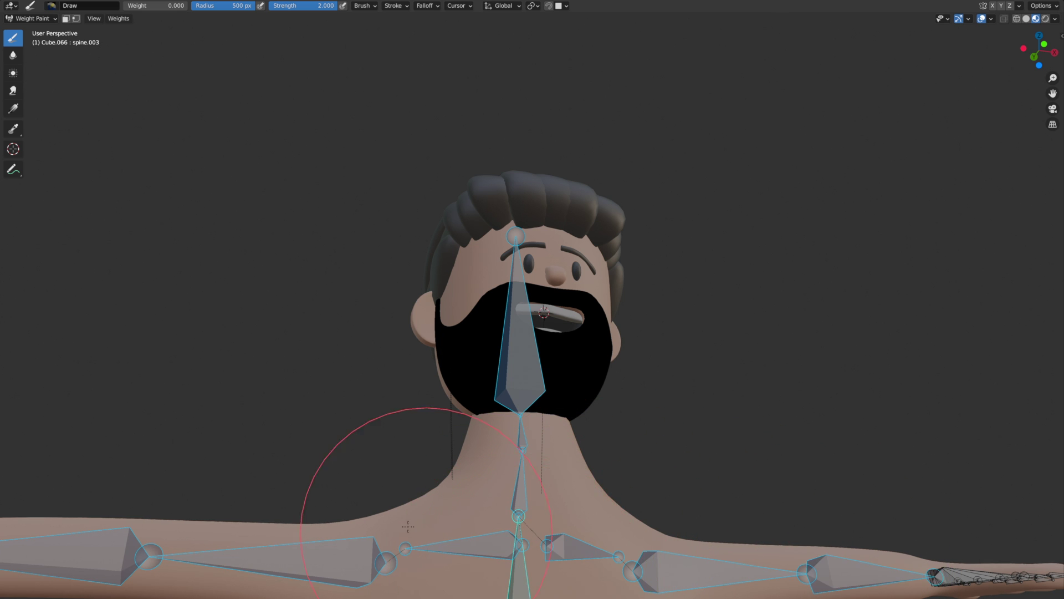
{"action": "middle_click_drag", "start_coordinate": [361, 543], "coordinate": [353, 584]}
{"action": "left_click", "coordinate": [383, 535], "text": "ctrl"}
{"action": "middle_click_drag", "start_coordinate": [382, 535], "coordinate": [453, 546]}
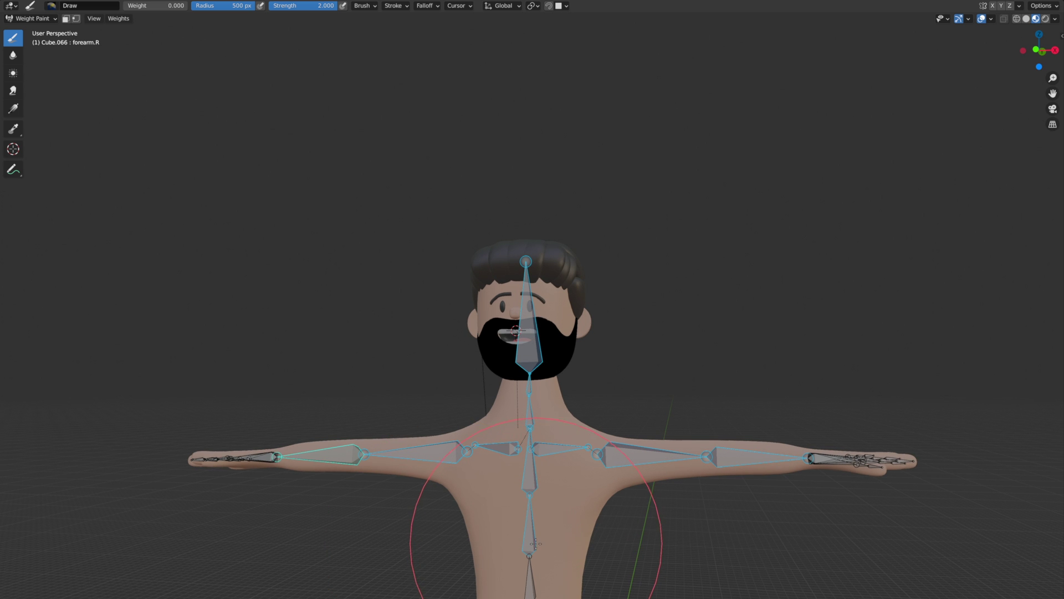
{"action": "left_click", "coordinate": [527, 422], "text": "ctrl"}
{"action": "scroll", "coordinate": [518, 498], "scroll_direction": "up", "scroll_amount": 3}
{"action": "mouse_move", "coordinate": [518, 497]}
{"action": "middle_mouse_down"}
{"action": "mouse_move", "coordinate": [502, 510]}
{"action": "mouse_move", "coordinate": [499, 441]}
{"action": "mouse_move", "coordinate": [491, 477]}
{"action": "mouse_move", "coordinate": [493, 452]}
{"action": "middle_mouse_up"}
Switch back to Object Mode and select the metarig armature
{"action": "left_click", "coordinate": [32, 19]}
{"action": "left_click", "coordinate": [32, 29]}
{"action": "left_click", "coordinate": [535, 502]}
{"action": "scroll", "coordinate": [554, 465], "scroll_direction": "up", "scroll_amount": 4}
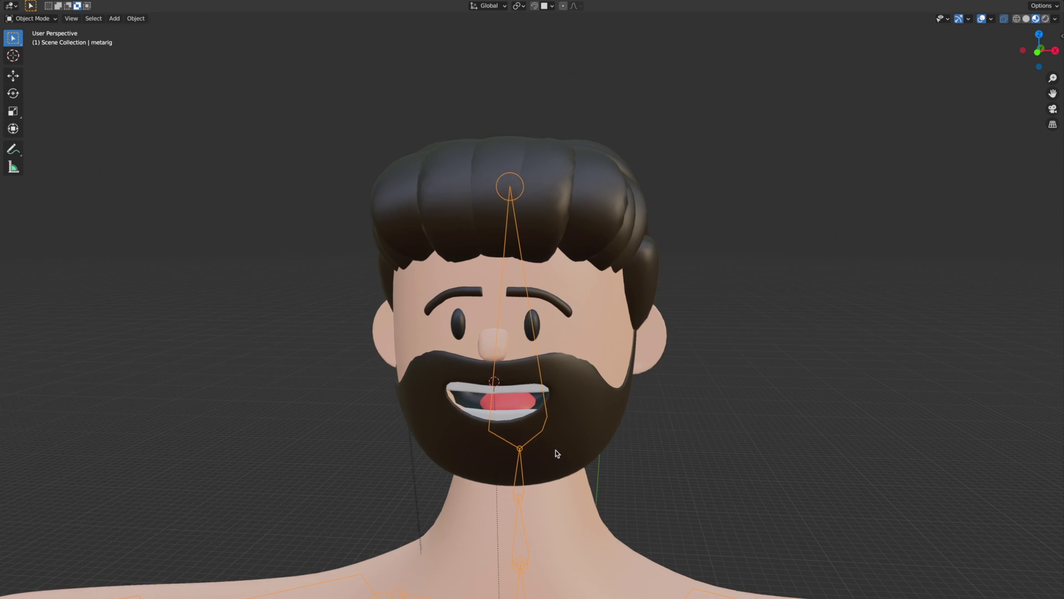
In Pose Mode, rotate head bone spine.006 8.49° about the X axis
{"action": "left_click", "coordinate": [32, 19]}
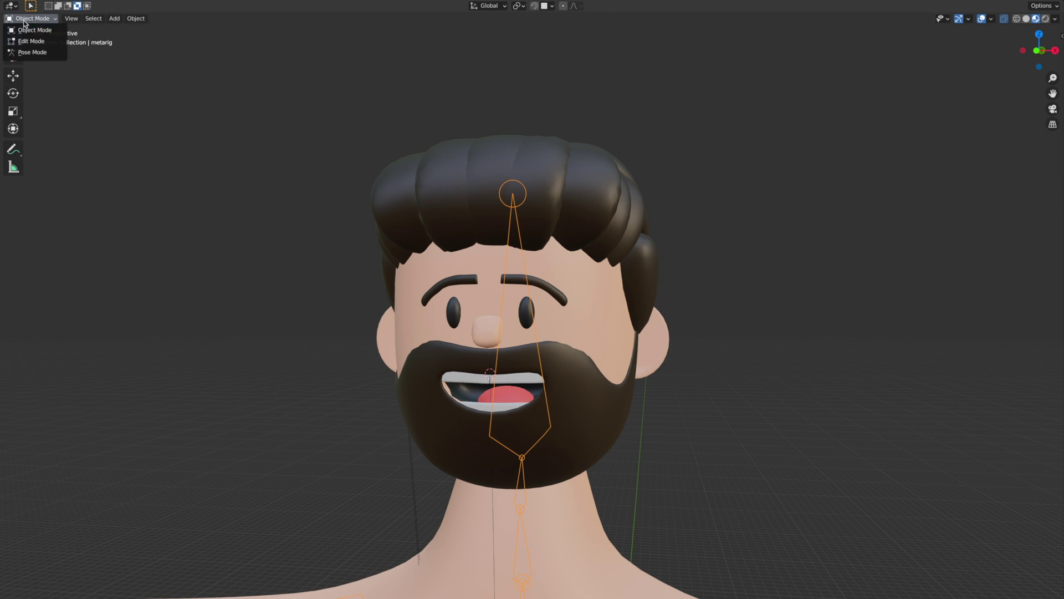
{"action": "left_click", "coordinate": [36, 52]}
{"action": "left_click", "coordinate": [527, 404]}
{"action": "key", "text": "r"}
{"action": "key", "text": "x"}
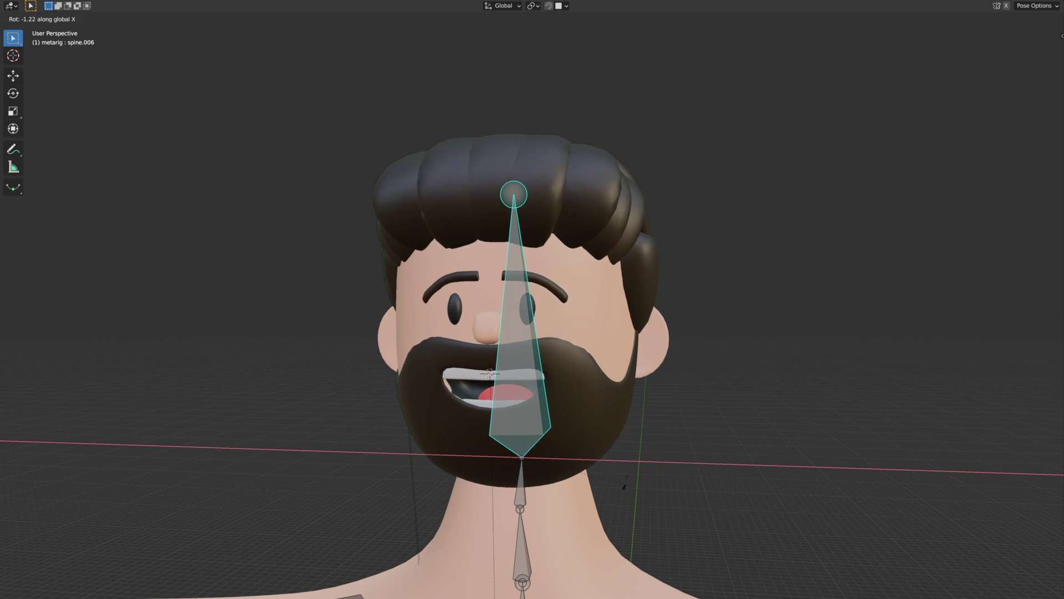
{"action": "left_click", "coordinate": [598, 466]}
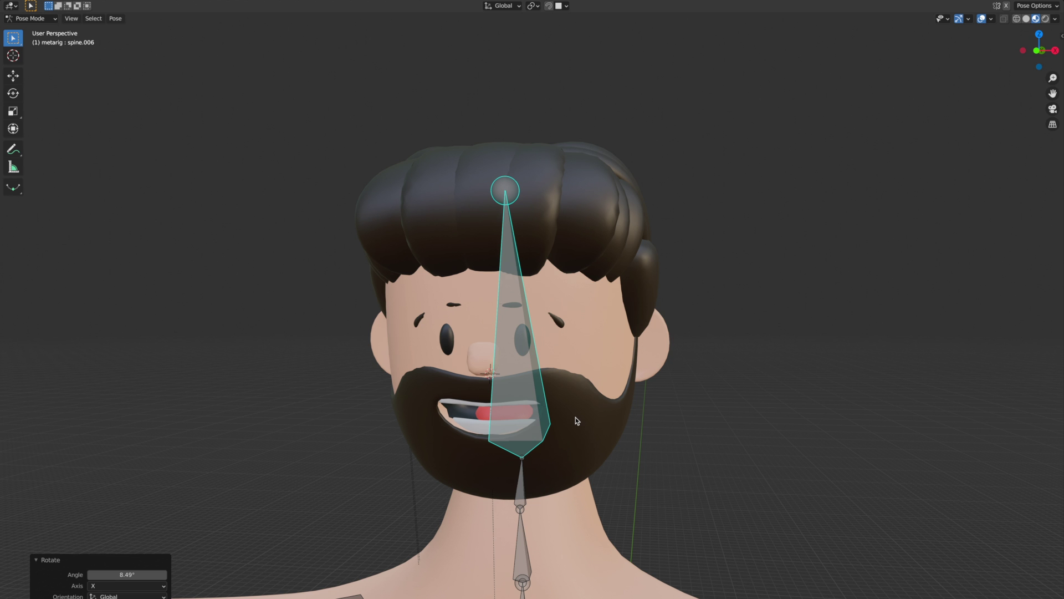
View the tilted head from another angle and deselect the head bone
{"action": "middle_click_drag", "start_coordinate": [574, 418], "coordinate": [549, 409]}
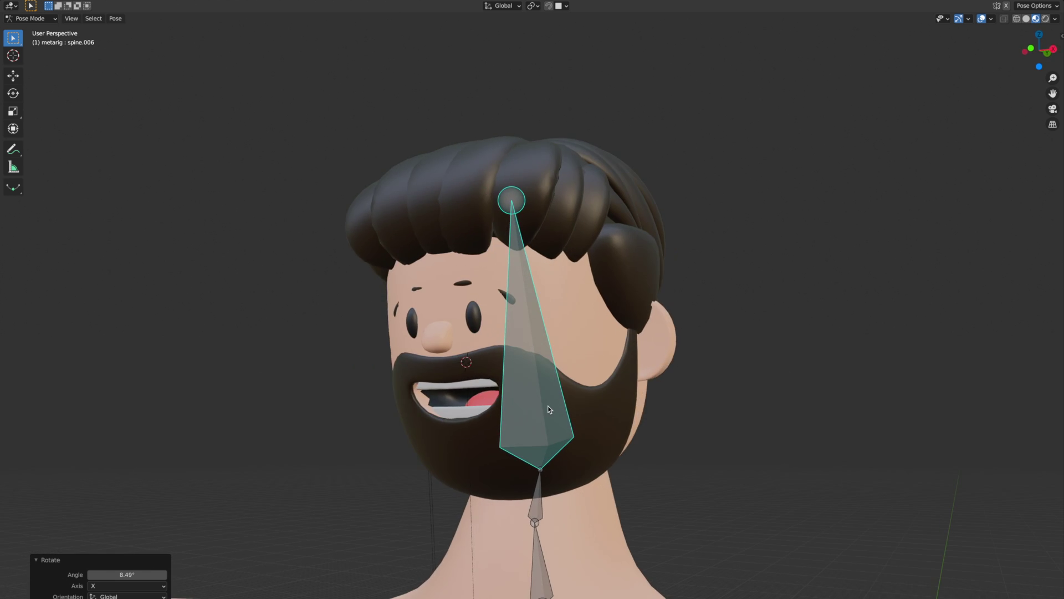
{"action": "scroll", "coordinate": [549, 409], "scroll_direction": "down", "scroll_amount": 4}
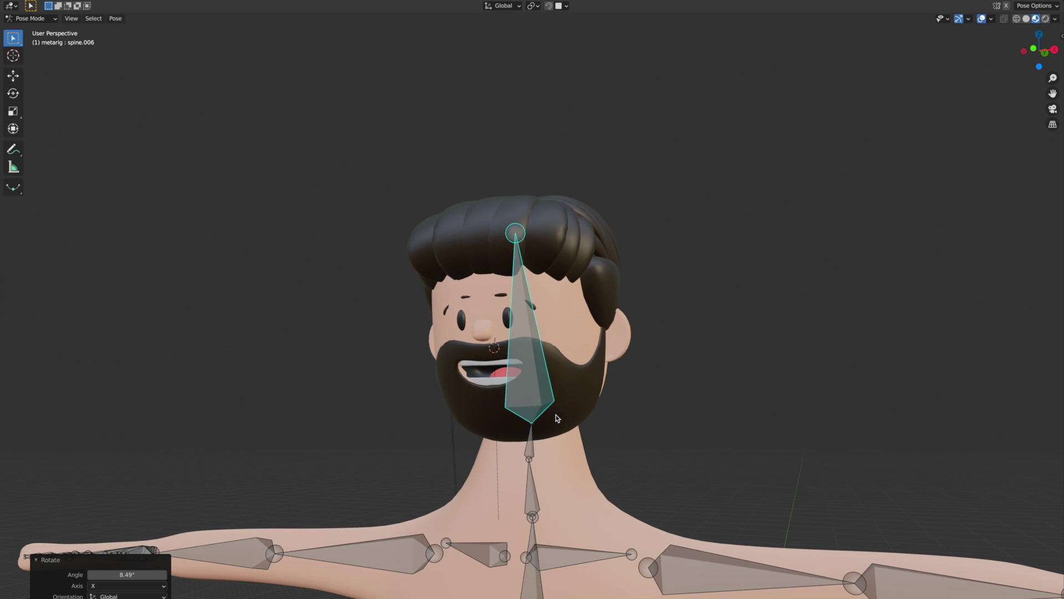
{"action": "left_click", "coordinate": [558, 418]}
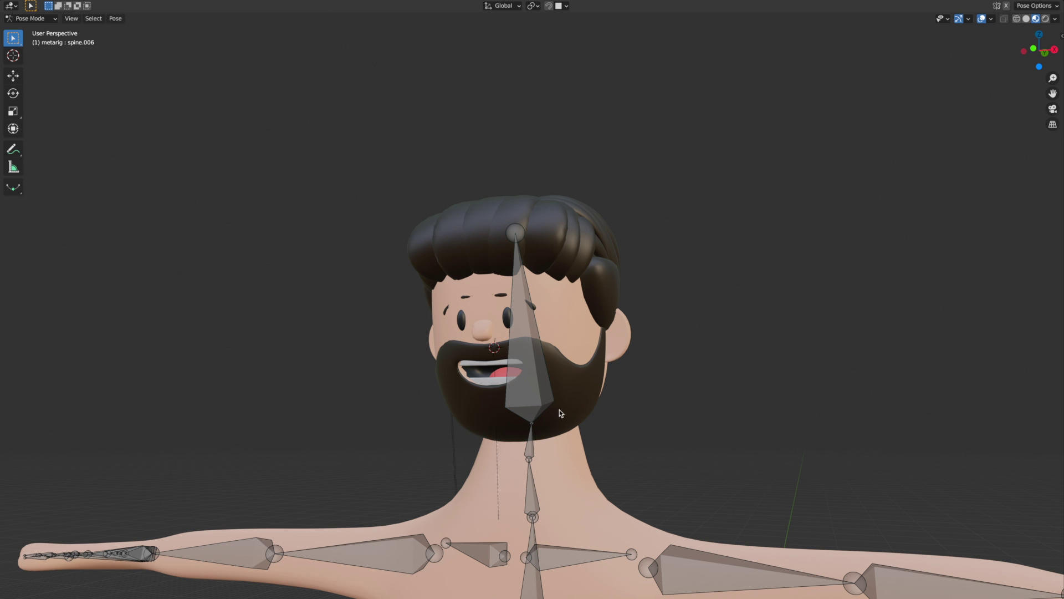
Return to Object Mode and open the beard mesh Cube.066 in Edit Mode
{"action": "left_click", "coordinate": [29, 18]}
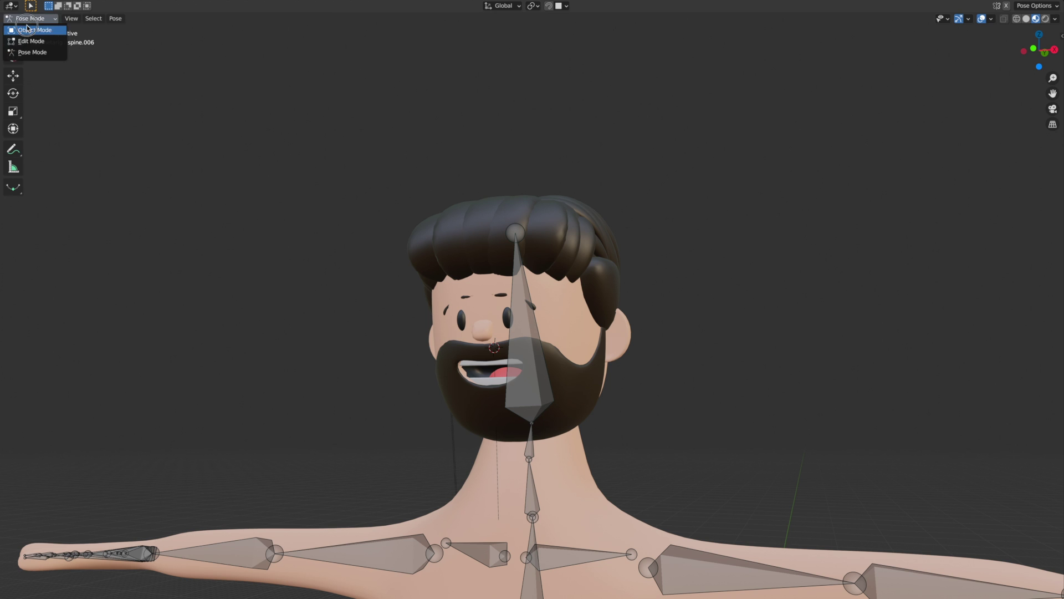
{"action": "left_click", "coordinate": [32, 26]}
{"action": "left_click", "coordinate": [587, 376]}
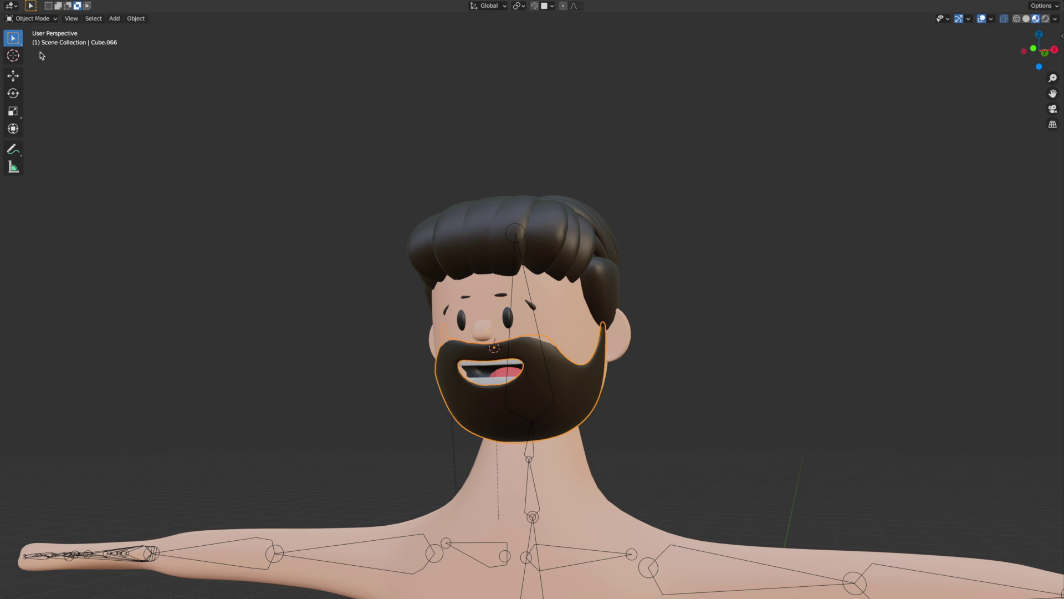
{"action": "key", "text": "Tab"}
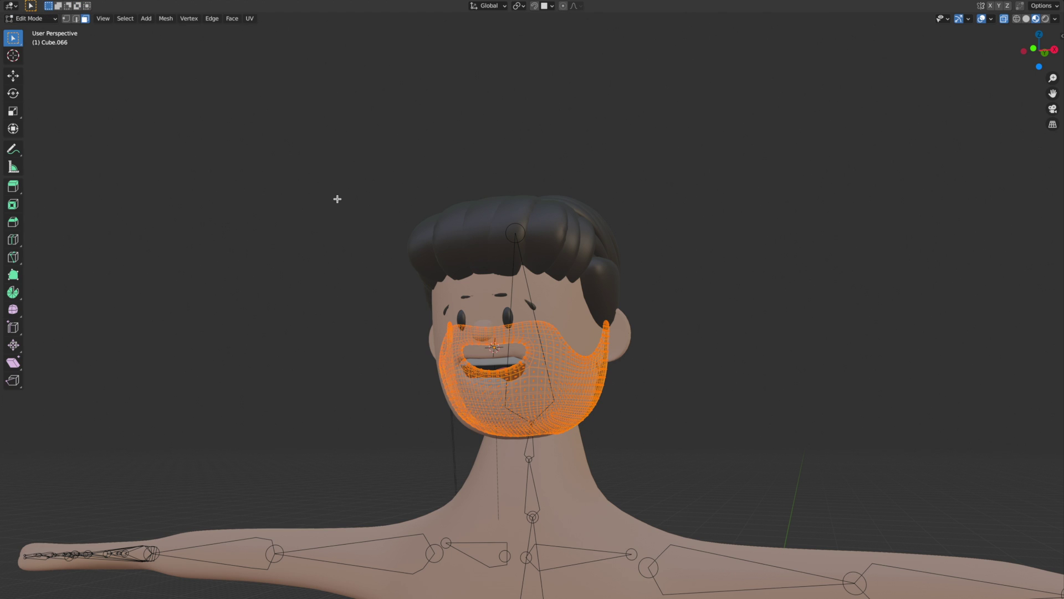
Flip the beard's normals via Mesh > Normals > Flip and go back to Object Mode
{"action": "left_click", "coordinate": [166, 18]}
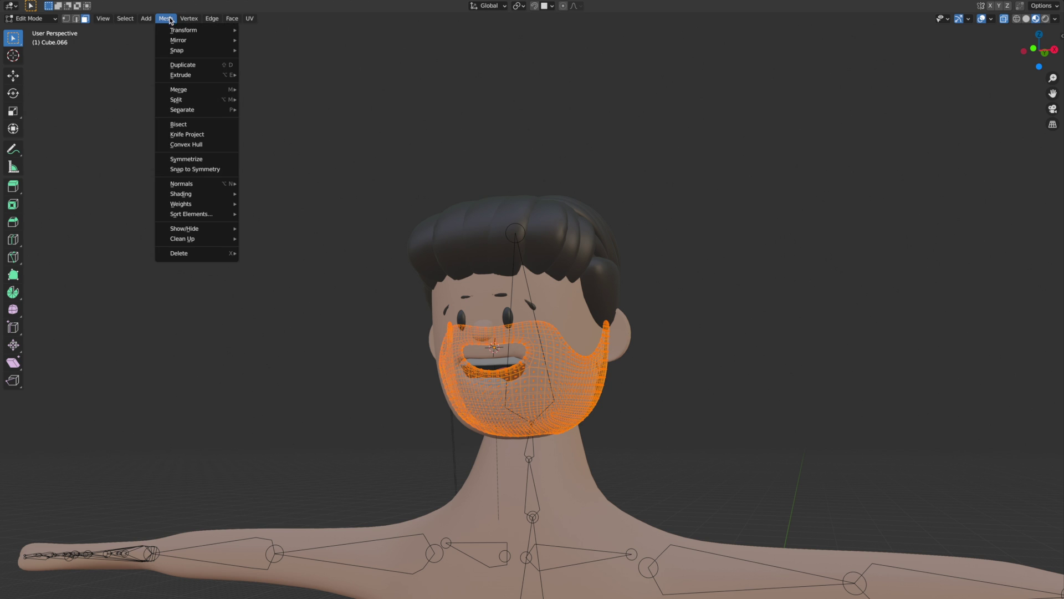
{"action": "left_click", "coordinate": [245, 184]}
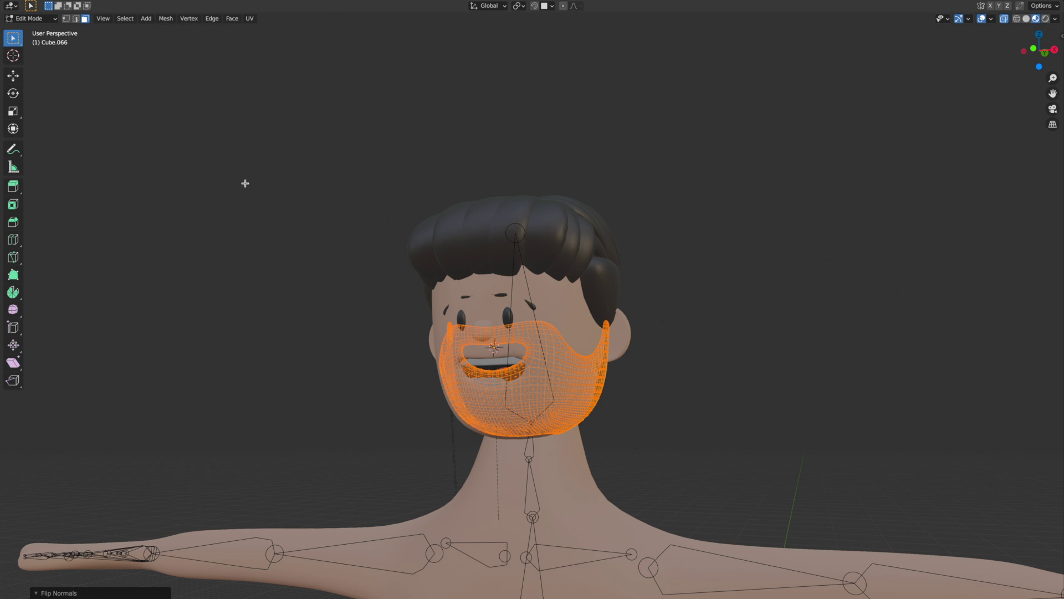
{"action": "left_click", "coordinate": [22, 18]}
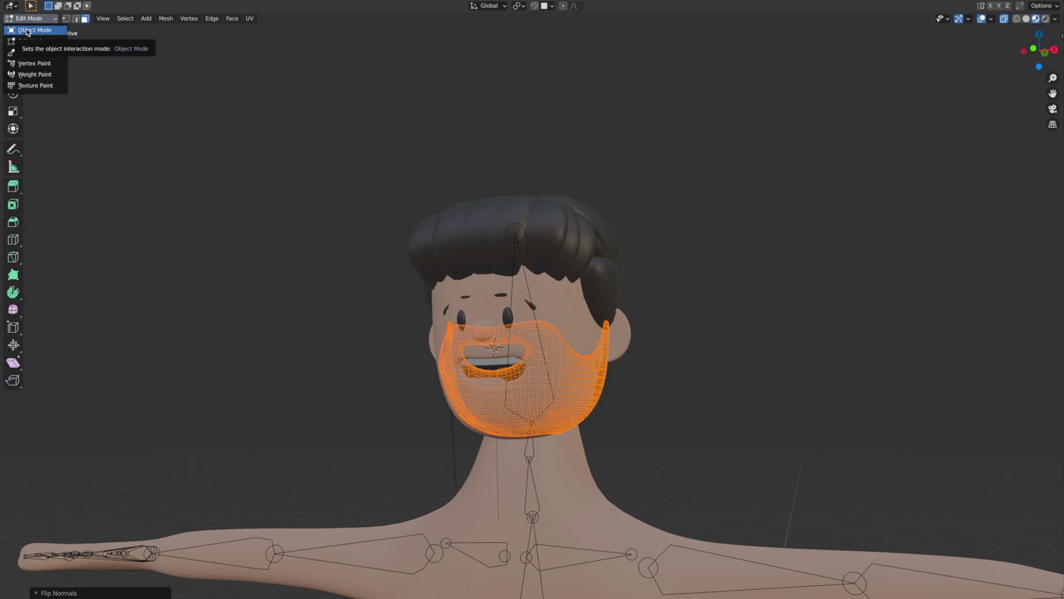
{"action": "left_click", "coordinate": [28, 31]}
{"action": "middle_click_drag", "start_coordinate": [356, 252], "coordinate": [320, 306]}
Deselect the beard, adjust the zoom, and show the Viewport Overlays dropdown
{"action": "left_click", "coordinate": [341, 304]}
{"action": "scroll", "coordinate": [316, 297], "scroll_direction": "down", "scroll_amount": 2}
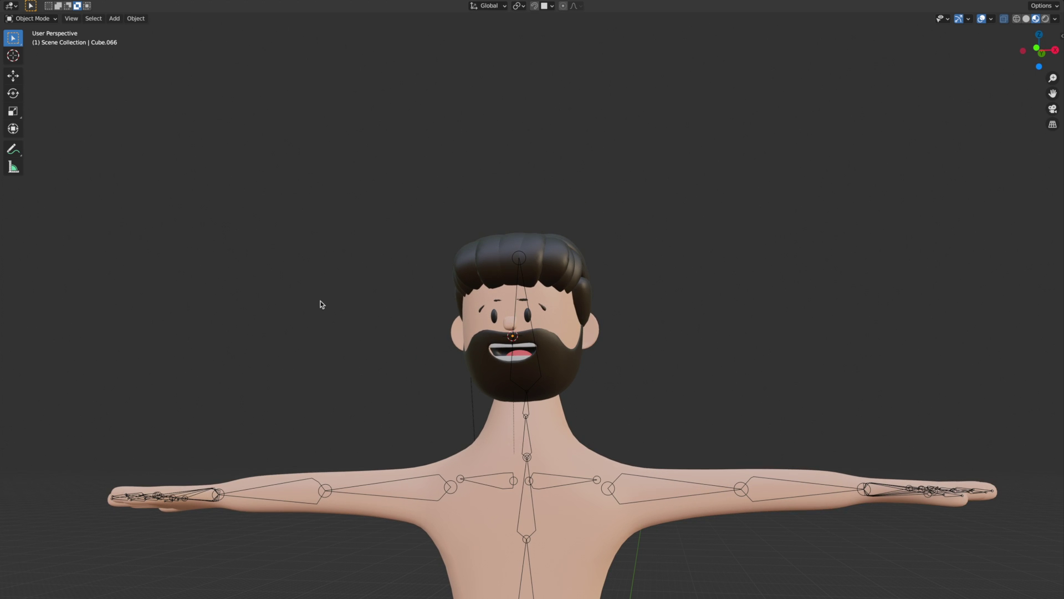
{"action": "scroll", "coordinate": [517, 288], "scroll_direction": "up", "scroll_amount": 3}
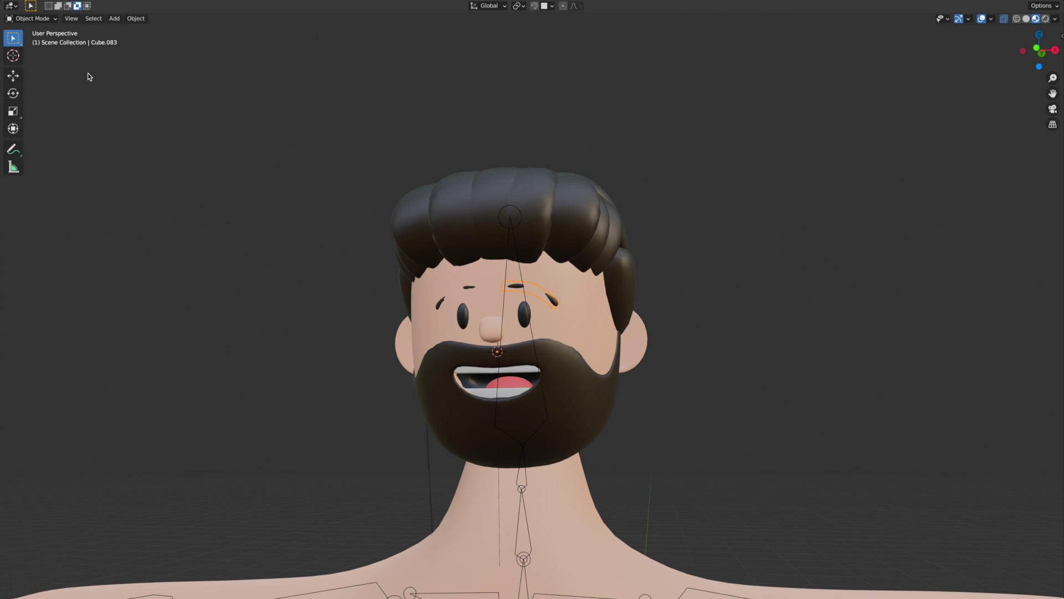
{"action": "scroll", "coordinate": [278, 274], "scroll_direction": "down", "scroll_amount": 4}
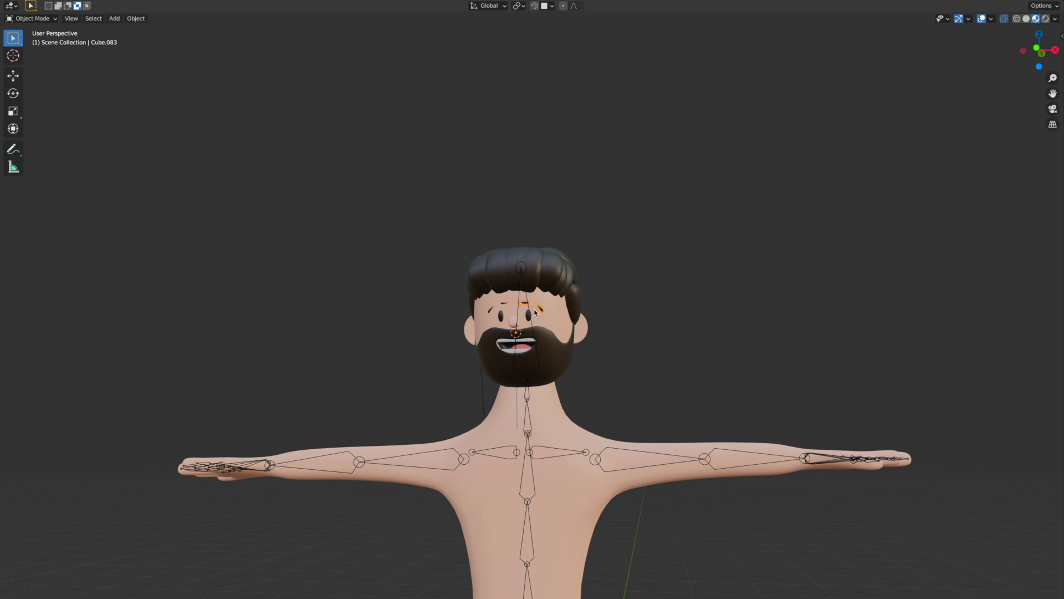
{"action": "left_click", "coordinate": [990, 20]}
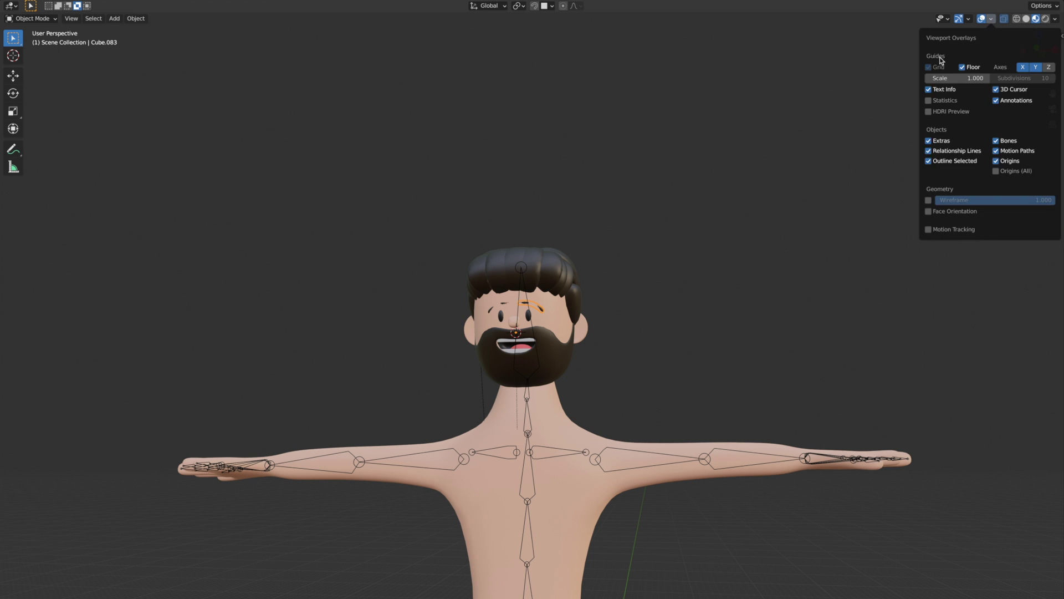
Select the metarig together with the eyebrow Cube.083 as the active object
{"action": "left_click", "coordinate": [537, 364]}
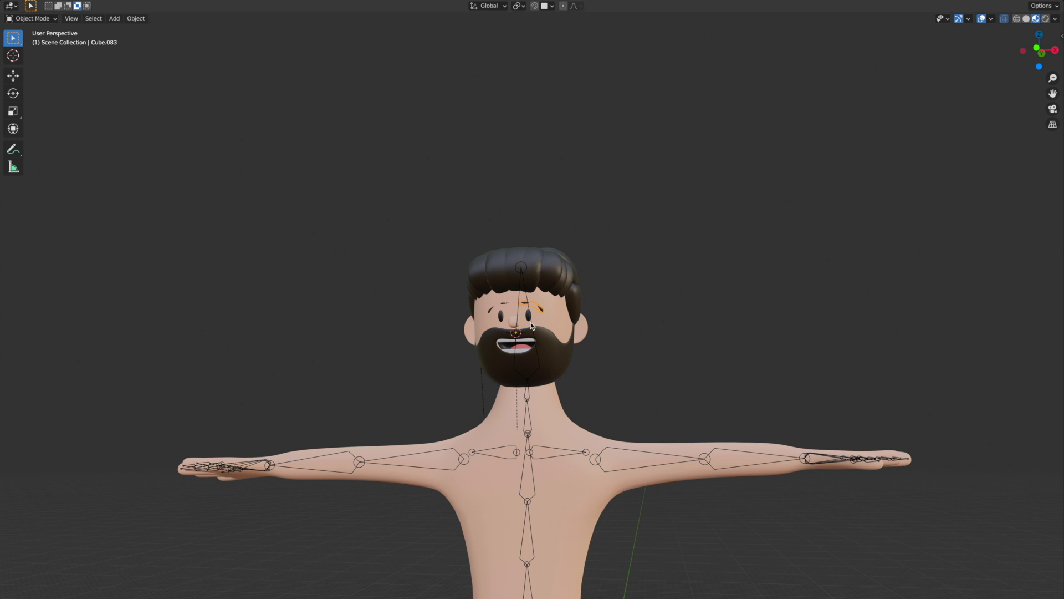
{"action": "left_click", "coordinate": [534, 326]}
{"action": "left_click", "coordinate": [541, 310], "text": "shift"}
{"action": "left_click", "coordinate": [541, 311], "text": "shift"}
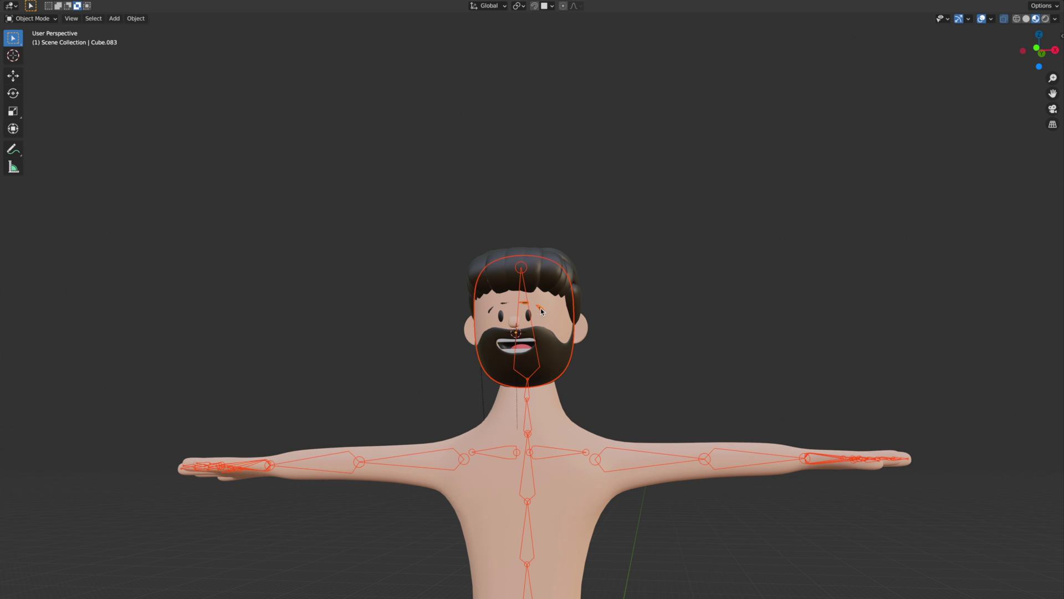
{"action": "left_click", "coordinate": [542, 310], "text": "shift"}
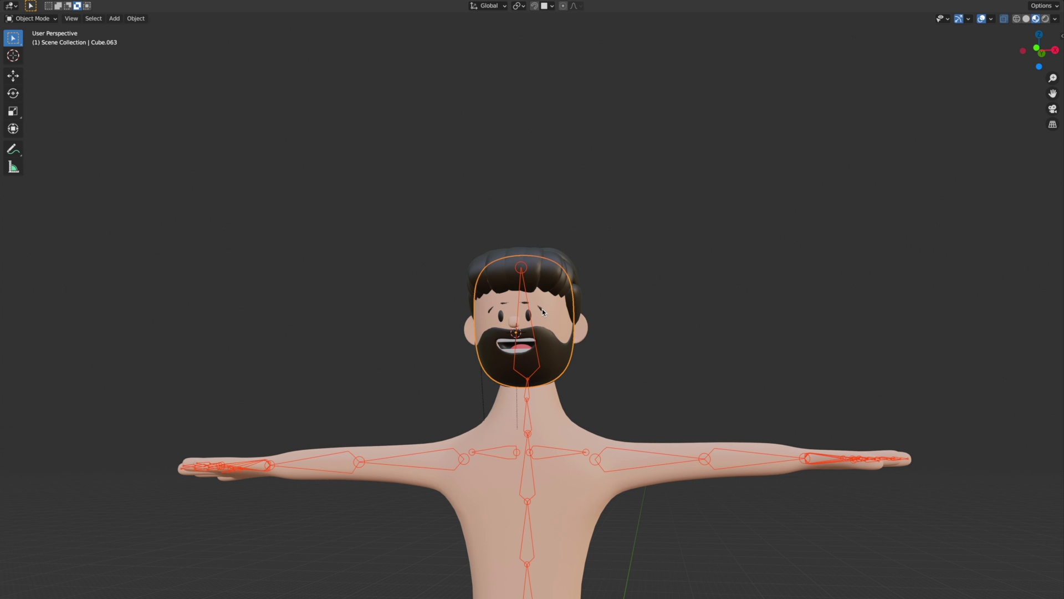
{"action": "left_click", "coordinate": [542, 312], "text": "shift"}
{"action": "left_click", "coordinate": [543, 312], "text": "shift"}
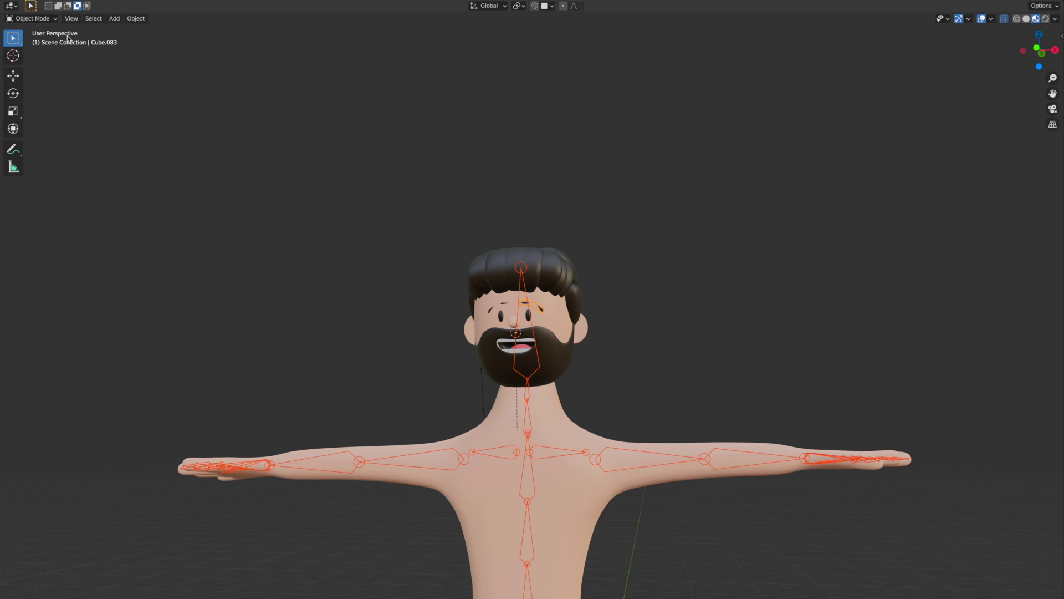
Put the eyebrow into Weight Paint mode with head bone spine.006 as the active group
{"action": "left_click", "coordinate": [36, 17]}
{"action": "left_click", "coordinate": [33, 86]}
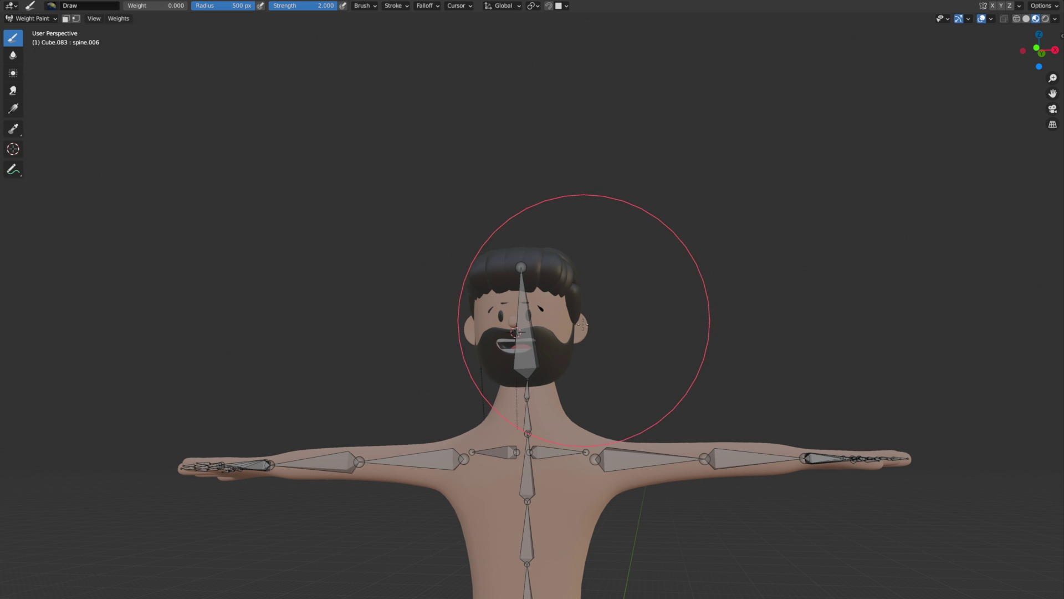
{"action": "left_click", "coordinate": [524, 355], "text": "ctrl"}
{"action": "scroll", "coordinate": [529, 349], "scroll_direction": "up", "scroll_amount": 8}
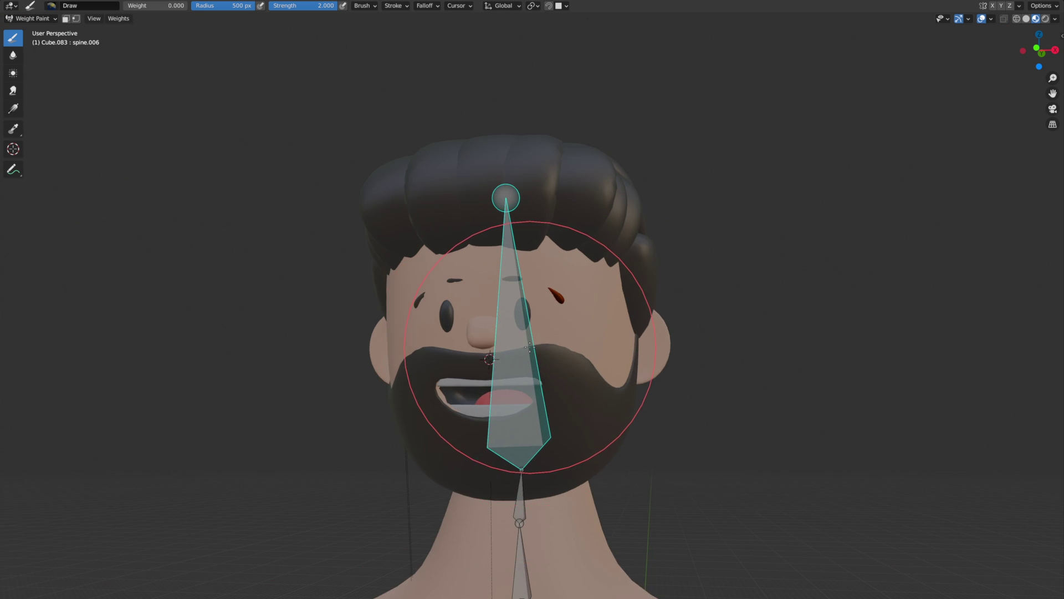
{"action": "middle_click_drag", "start_coordinate": [529, 349], "coordinate": [566, 320]}
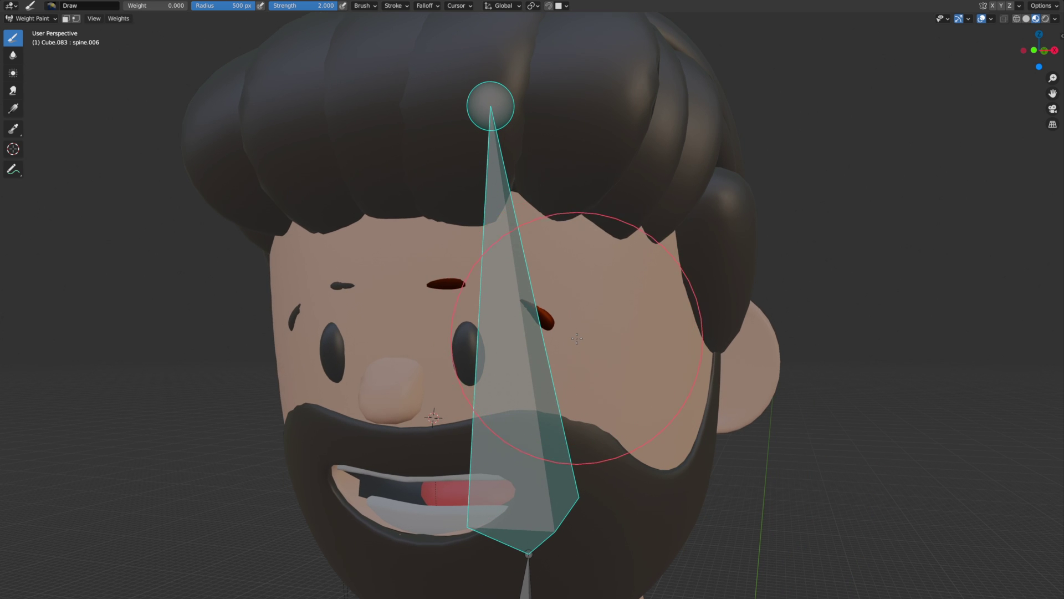
{"action": "scroll", "coordinate": [566, 320], "scroll_direction": "down", "scroll_amount": 2}
{"action": "scroll", "coordinate": [494, 303], "scroll_direction": "down", "scroll_amount": 3}
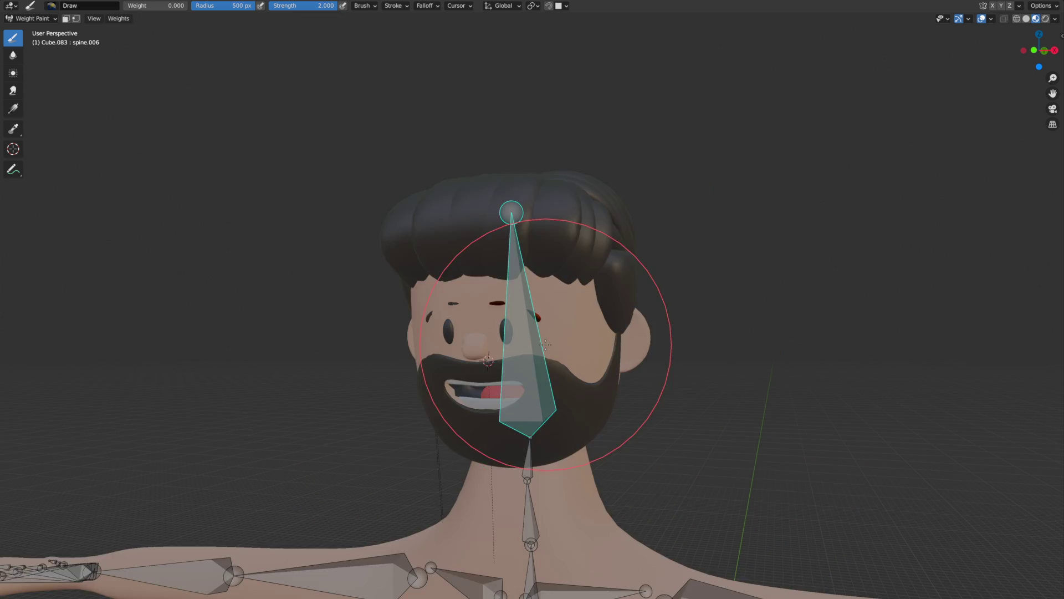
{"action": "scroll", "coordinate": [447, 433], "scroll_direction": "down", "scroll_amount": 1}
{"action": "scroll", "coordinate": [447, 434], "scroll_direction": "down", "scroll_amount": 1}
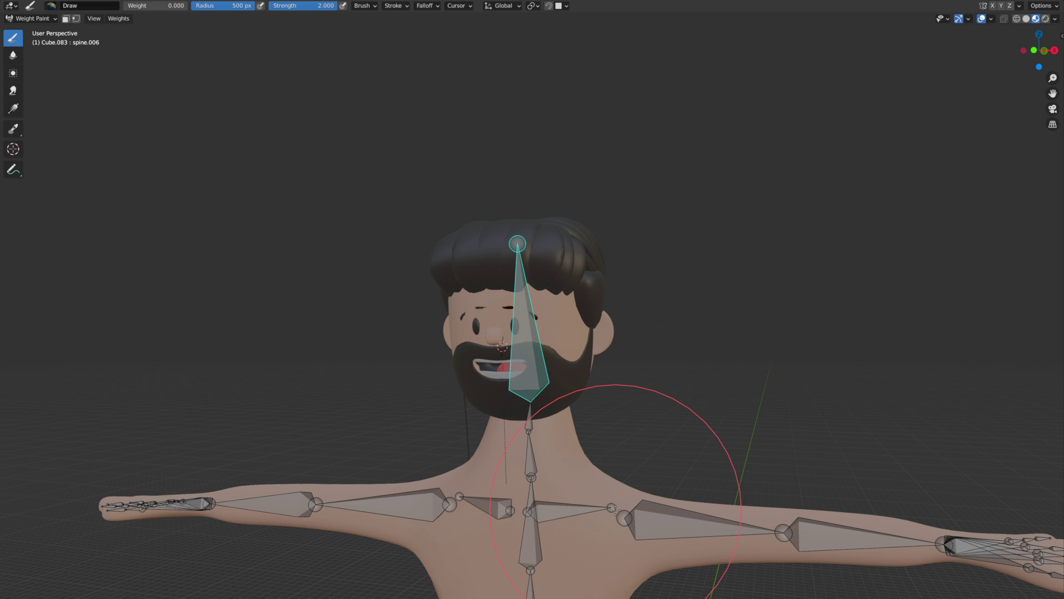
Show the Viewport Overlays dropdown with the Weight Paint opacity and contour options
{"action": "left_click", "coordinate": [991, 19]}
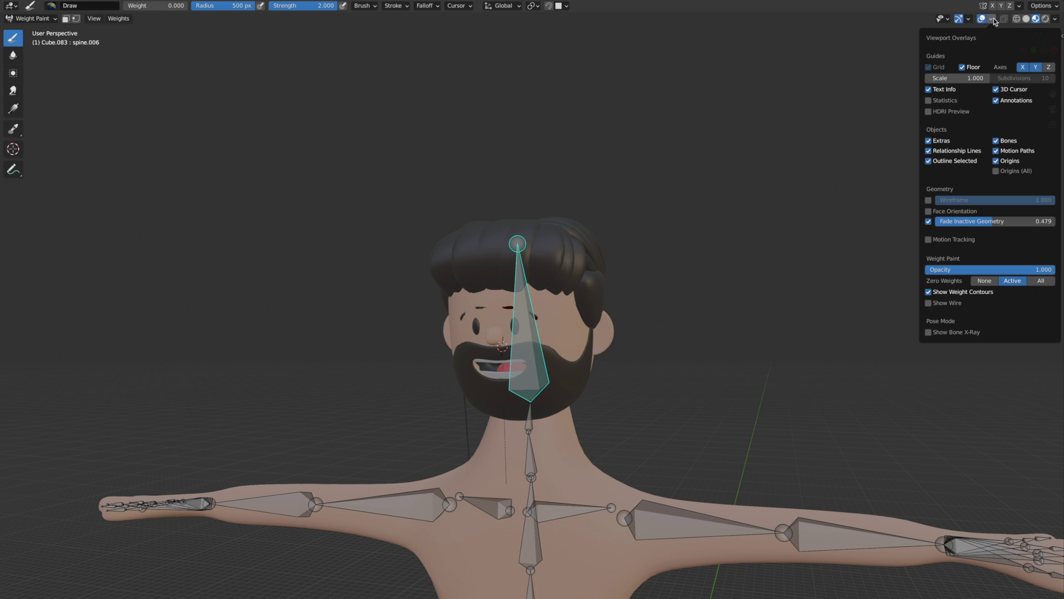